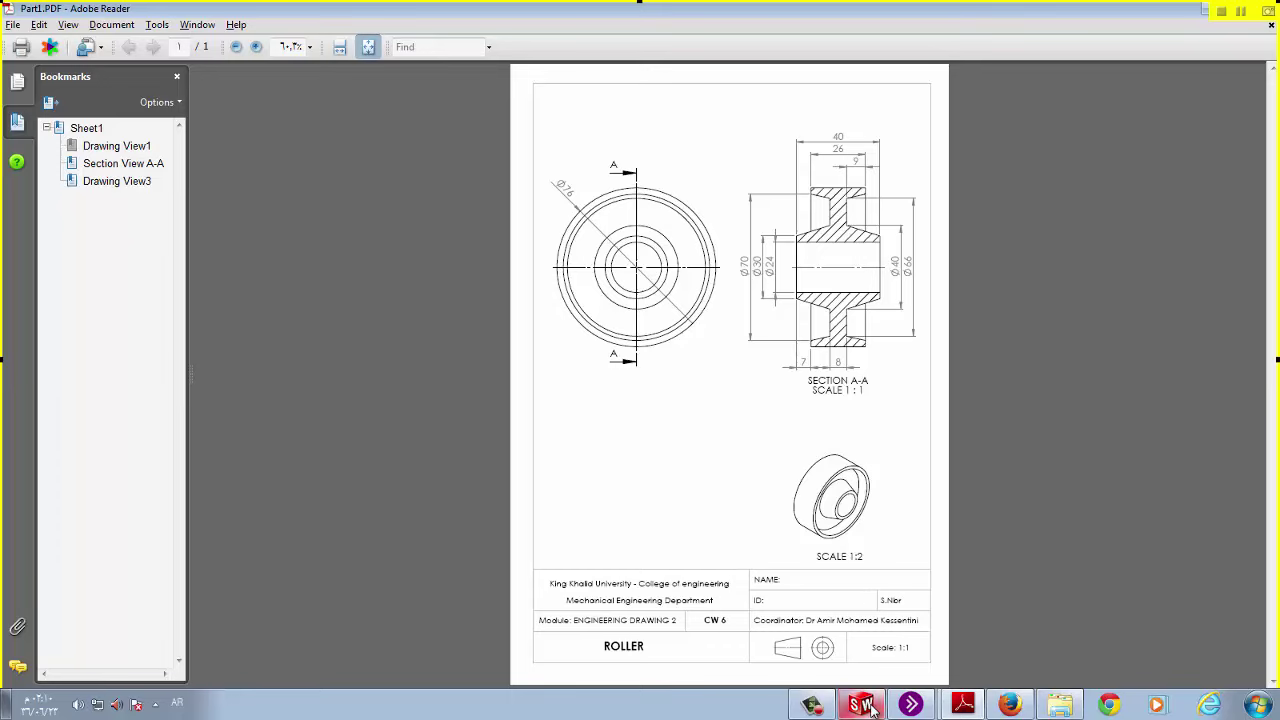
Switch to SolidWorks, select the Front Plane and orient the view normal to it
click(862, 705)
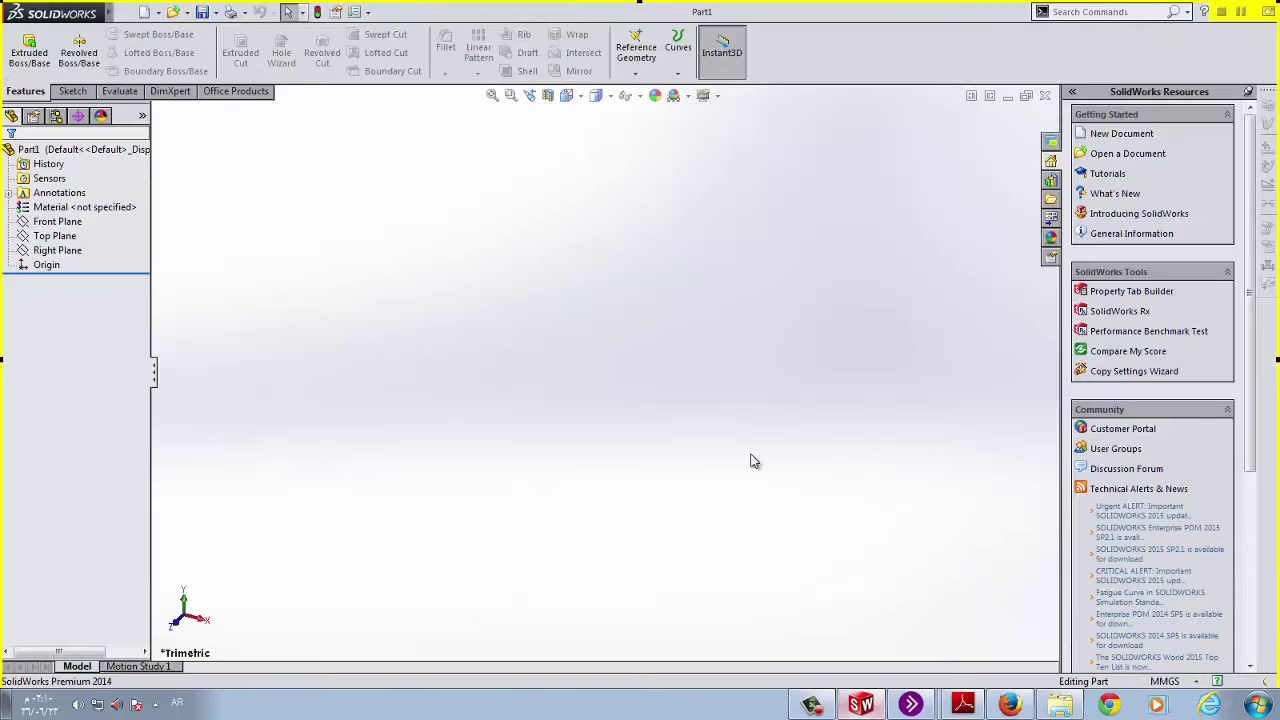
click(58, 223)
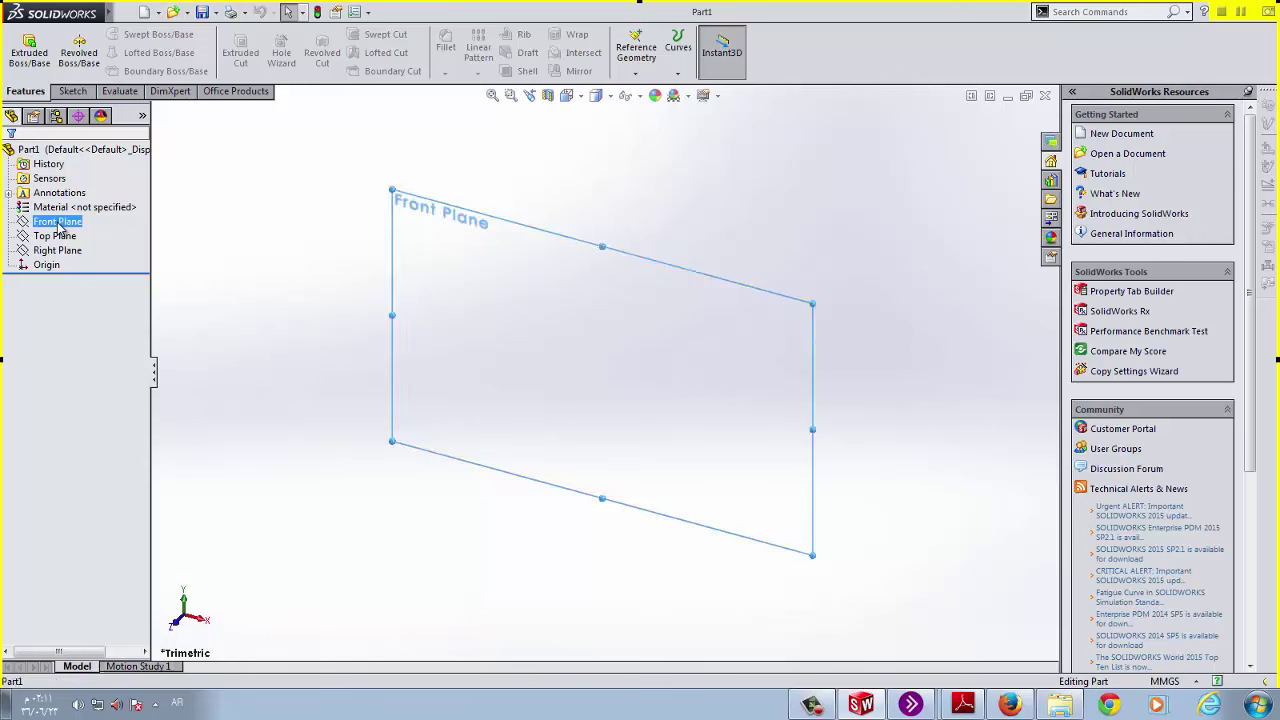
click(566, 98)
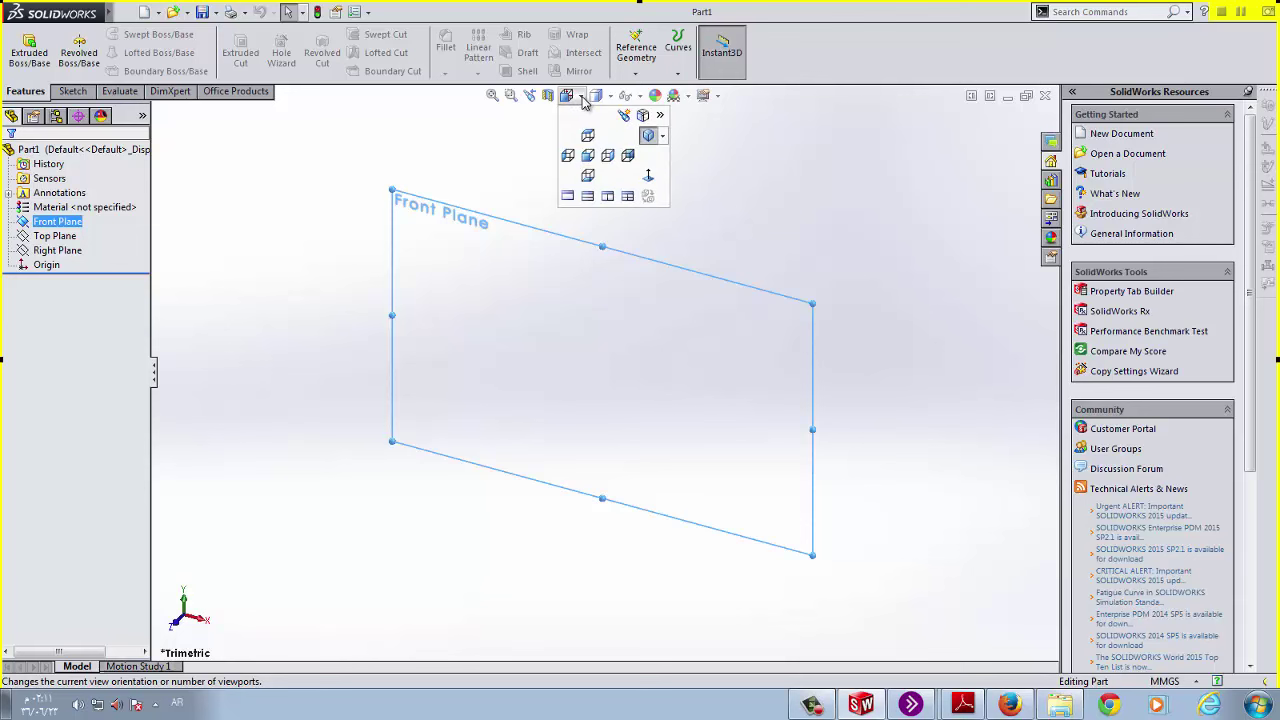
click(649, 177)
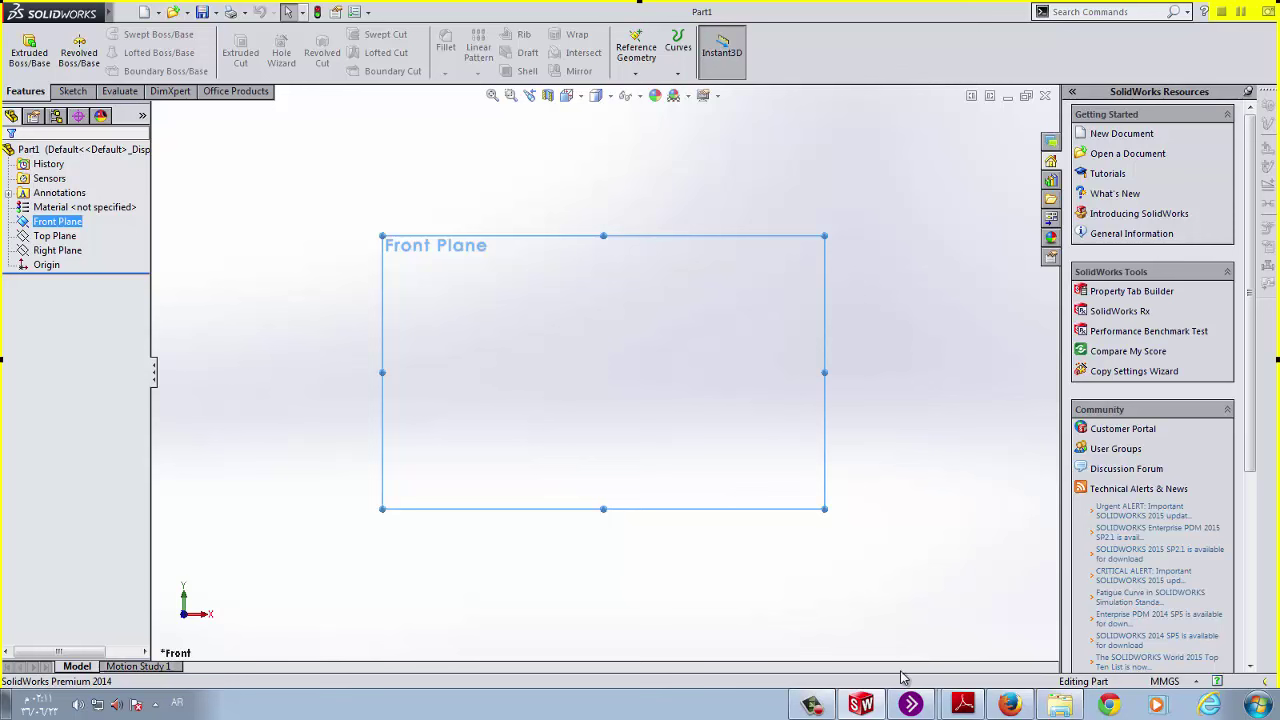
Review the roller drawing Part1.PDF in Adobe Reader, returning to SolidWorks when done
click(962, 707)
click(960, 646)
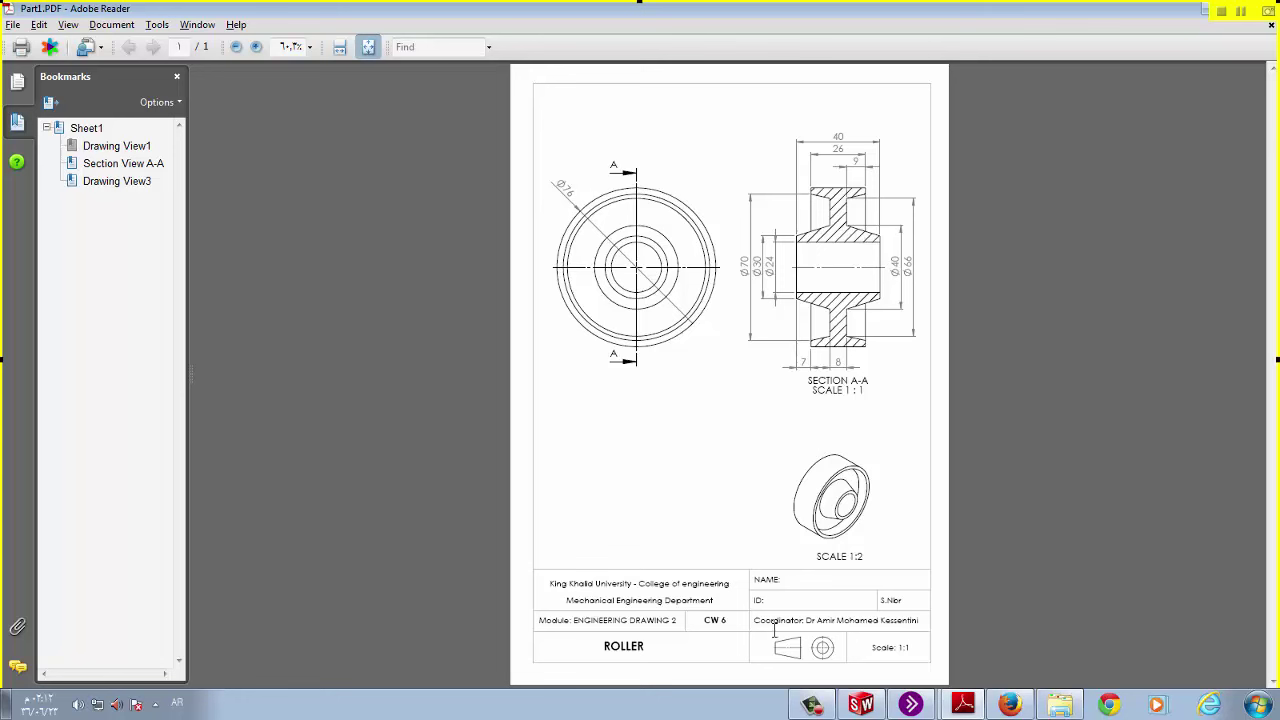
click(864, 706)
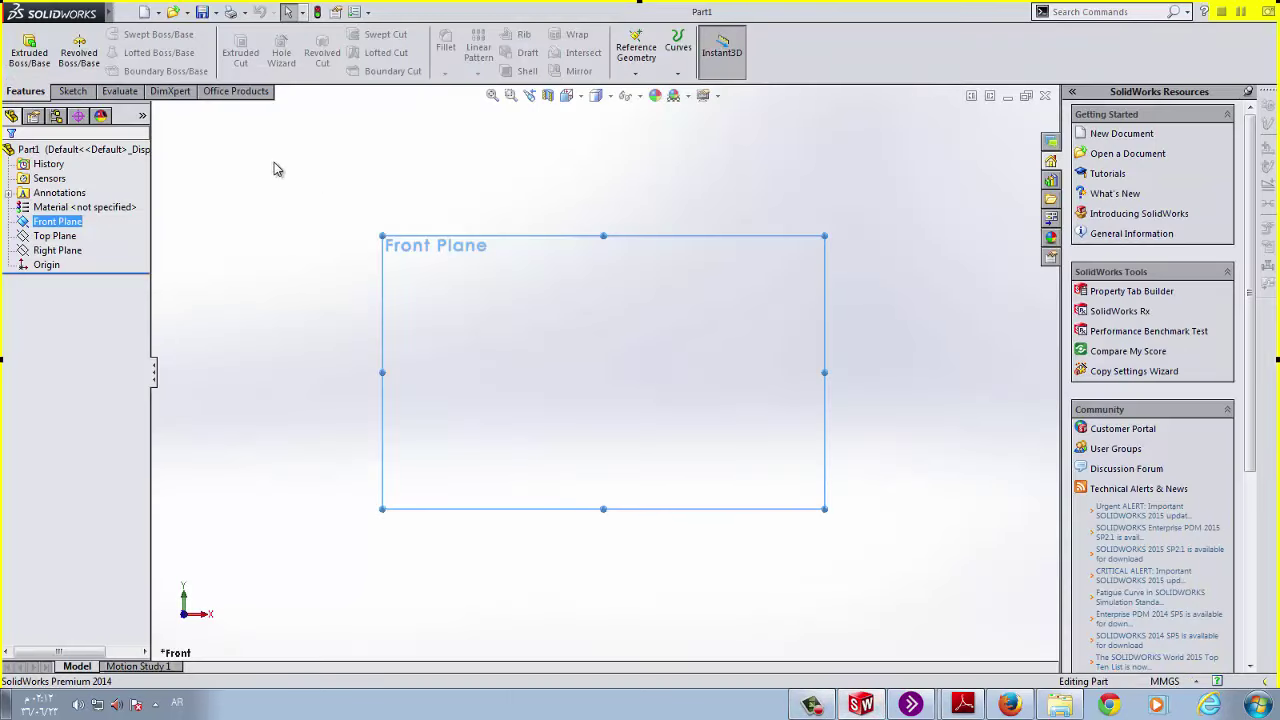
Save the part under the name Part1 in the source subfolder of the pulley trk folder
click(213, 12)
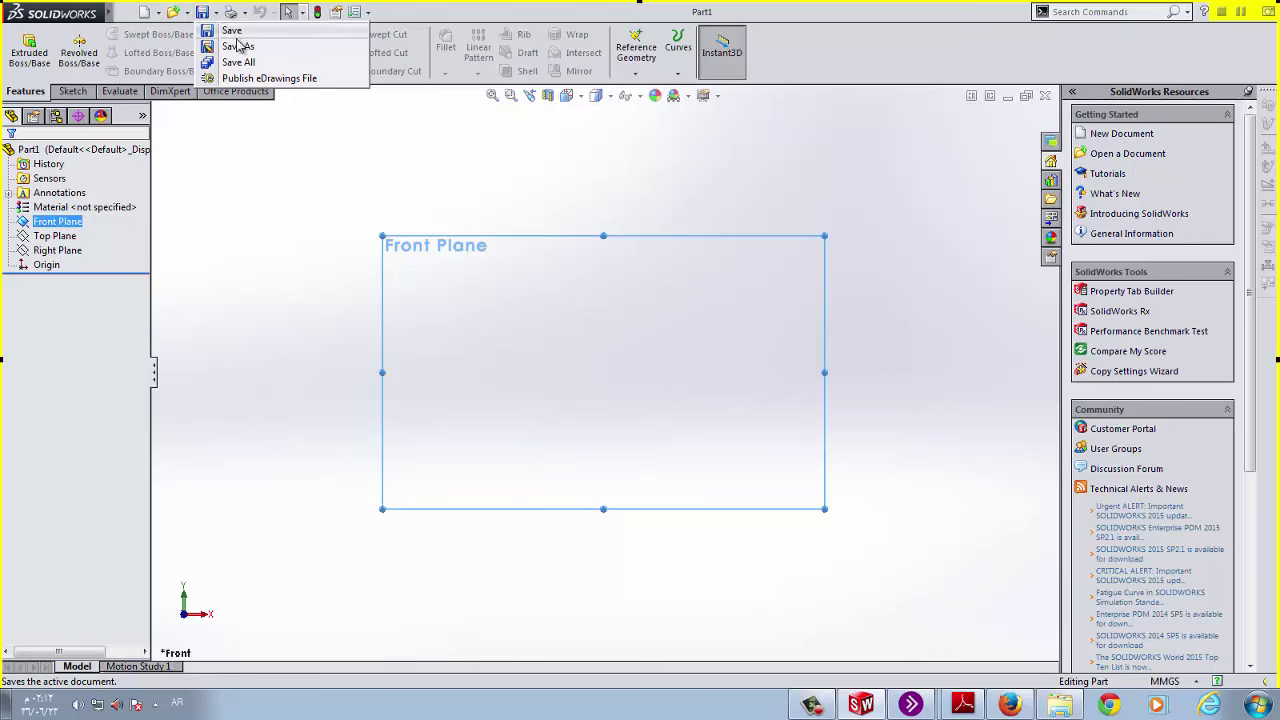
click(237, 46)
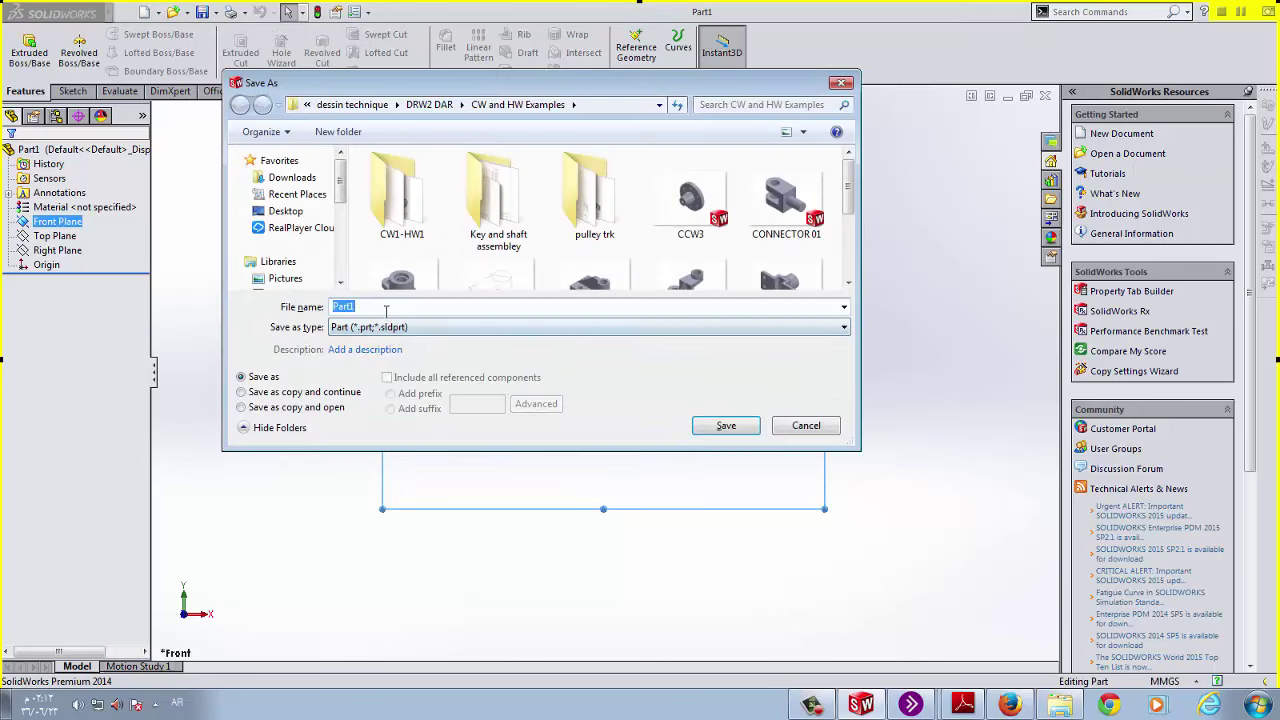
double_click(594, 200)
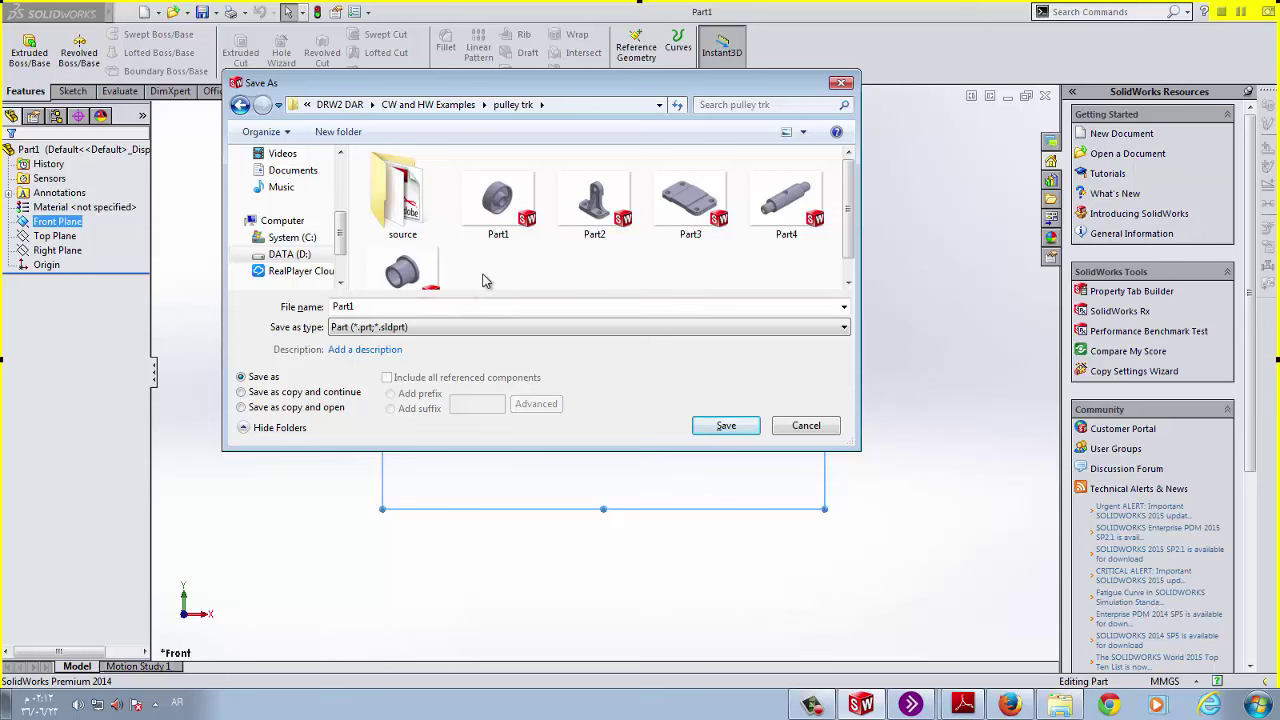
double_click(410, 210)
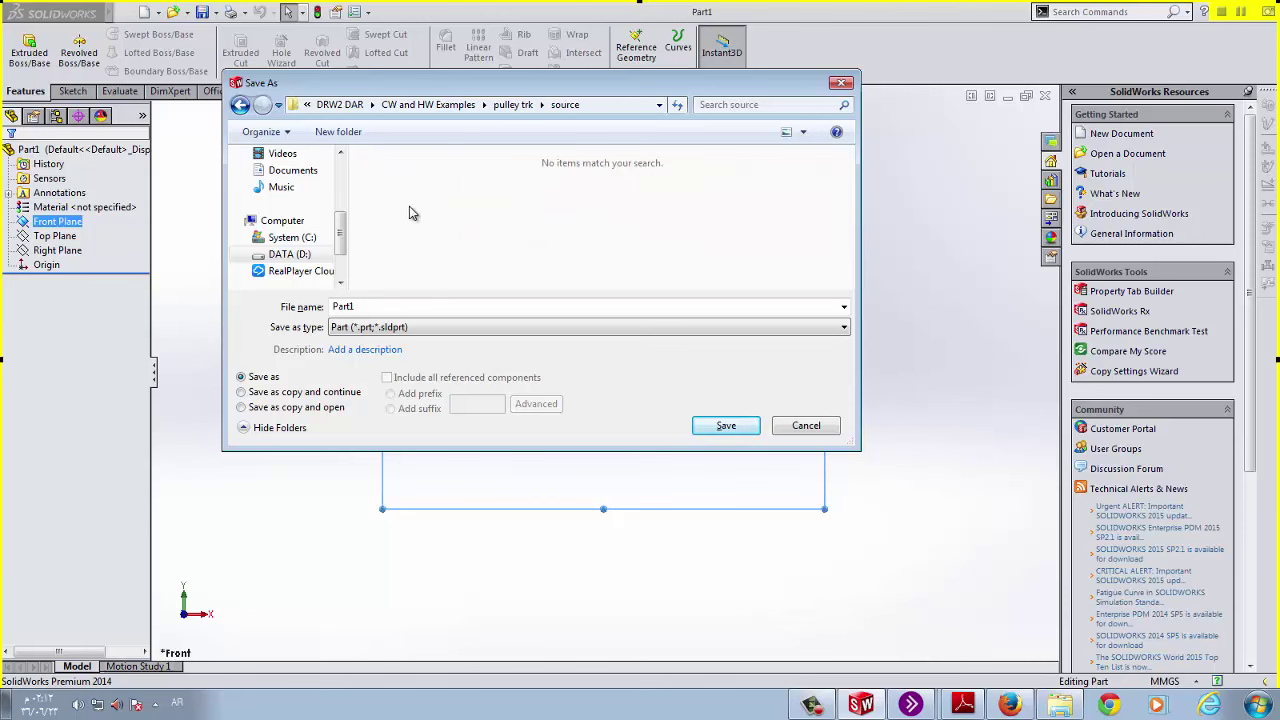
click(729, 429)
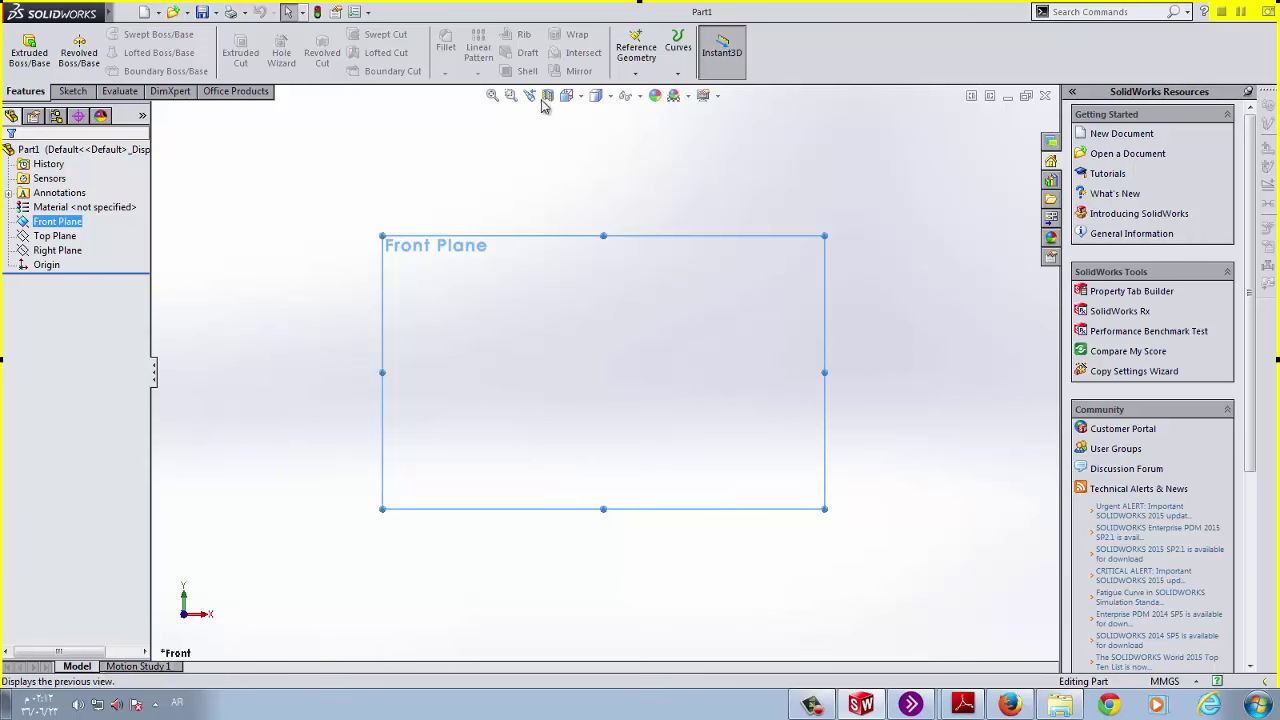
click(719, 34)
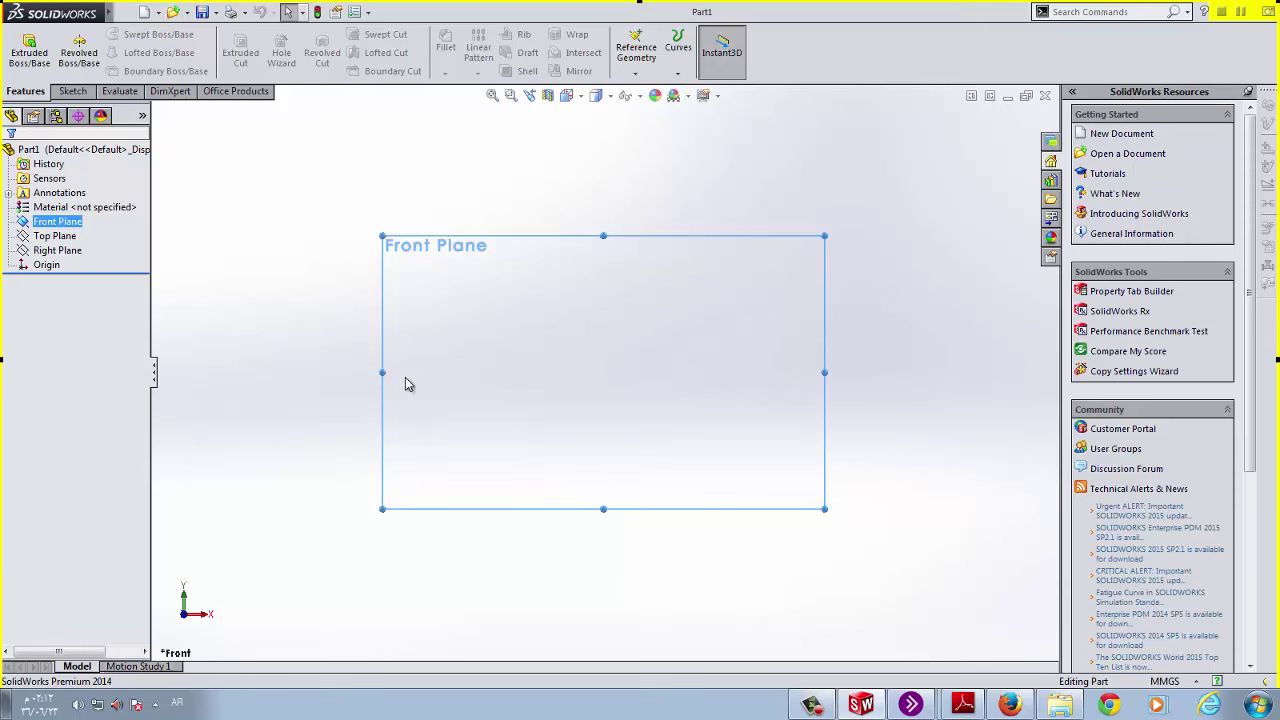
Sketch a horizontal centerline about 162 mm long through the origin on the Front Plane
key(alt+Tab)
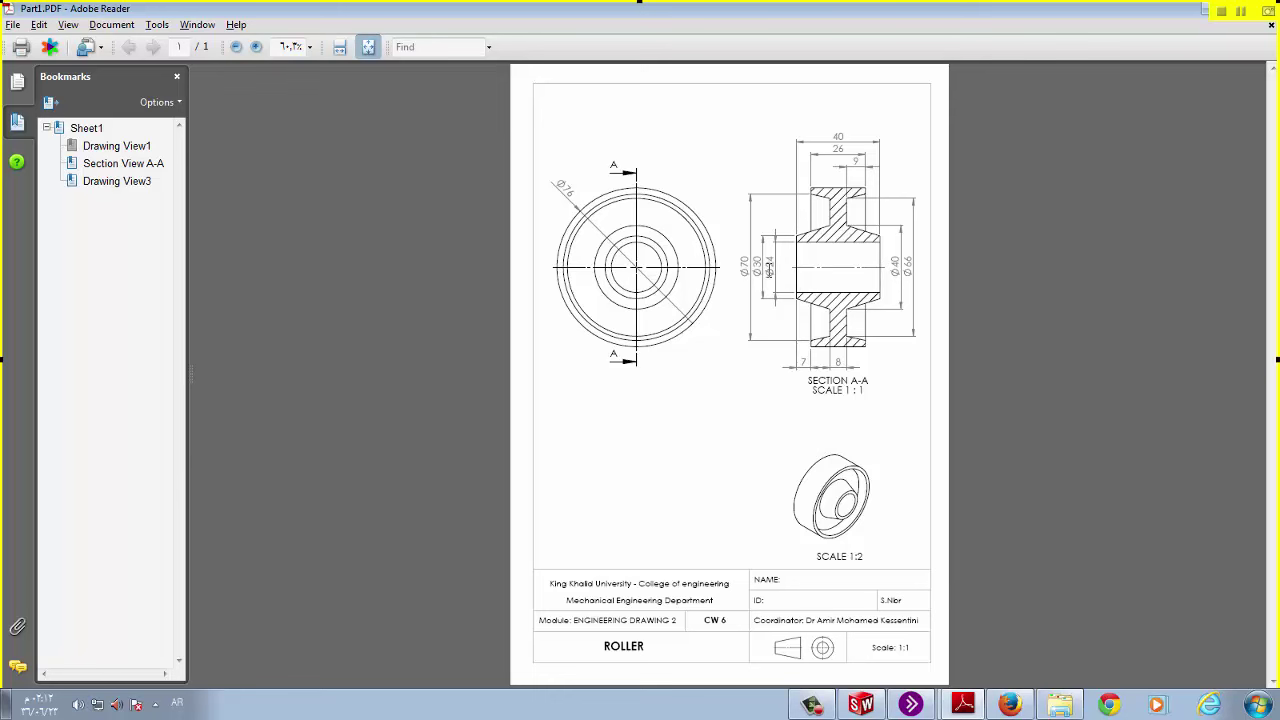
key(alt+Tab)
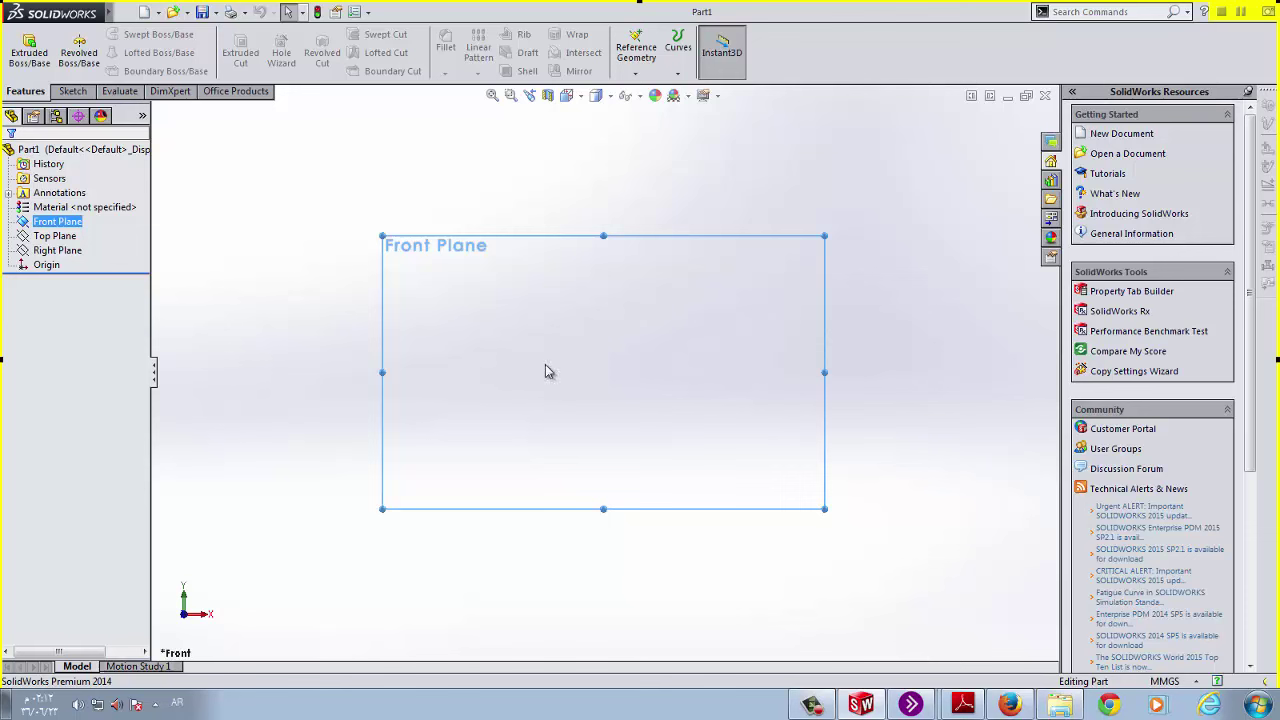
click(70, 92)
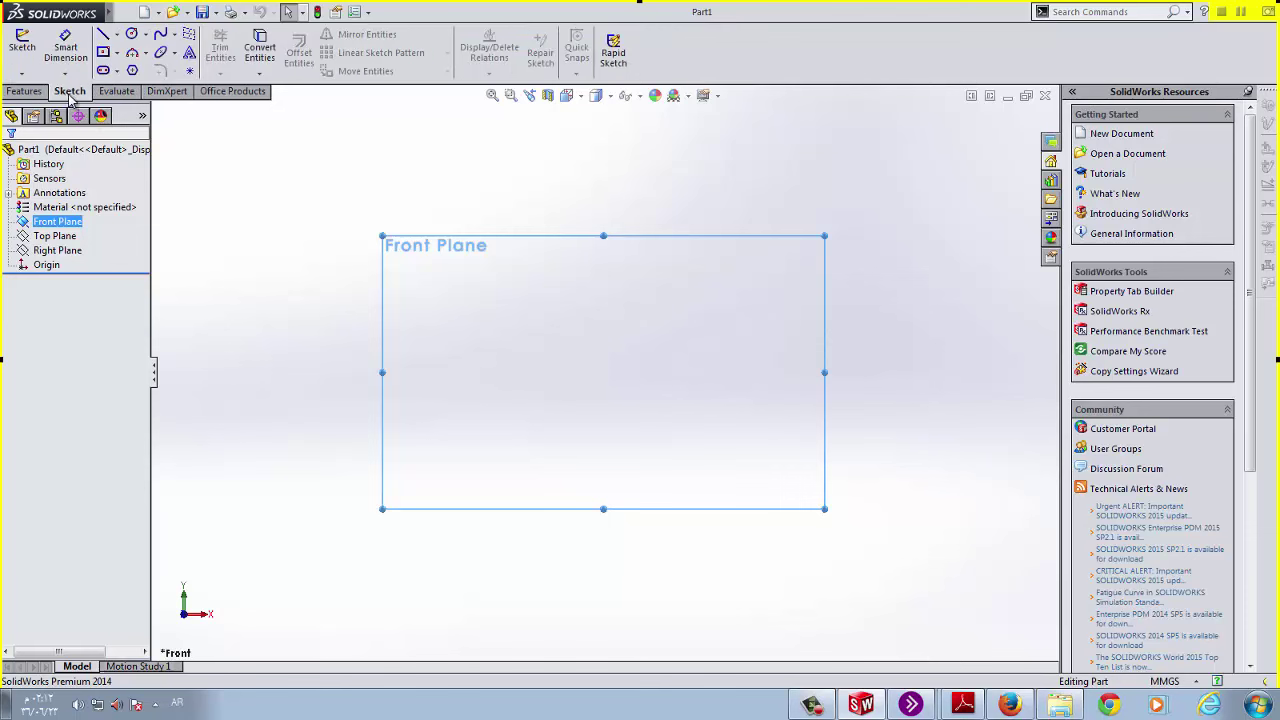
click(116, 36)
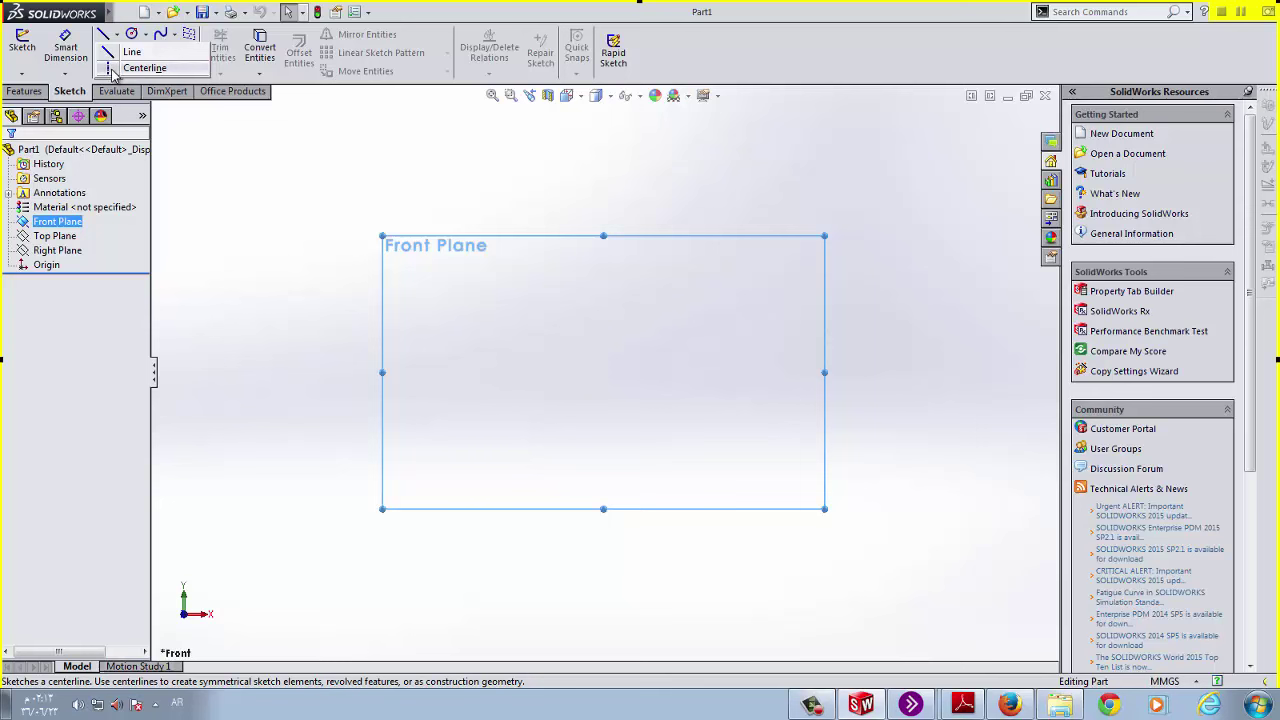
click(130, 68)
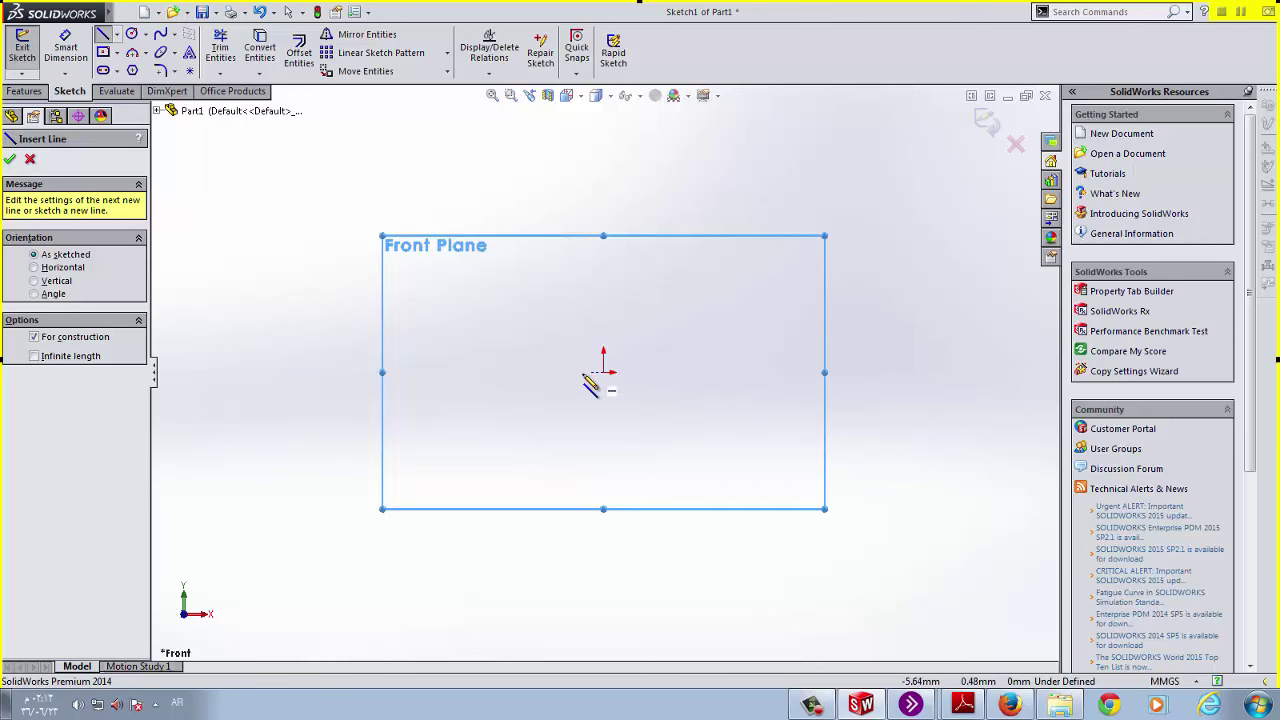
click(448, 372)
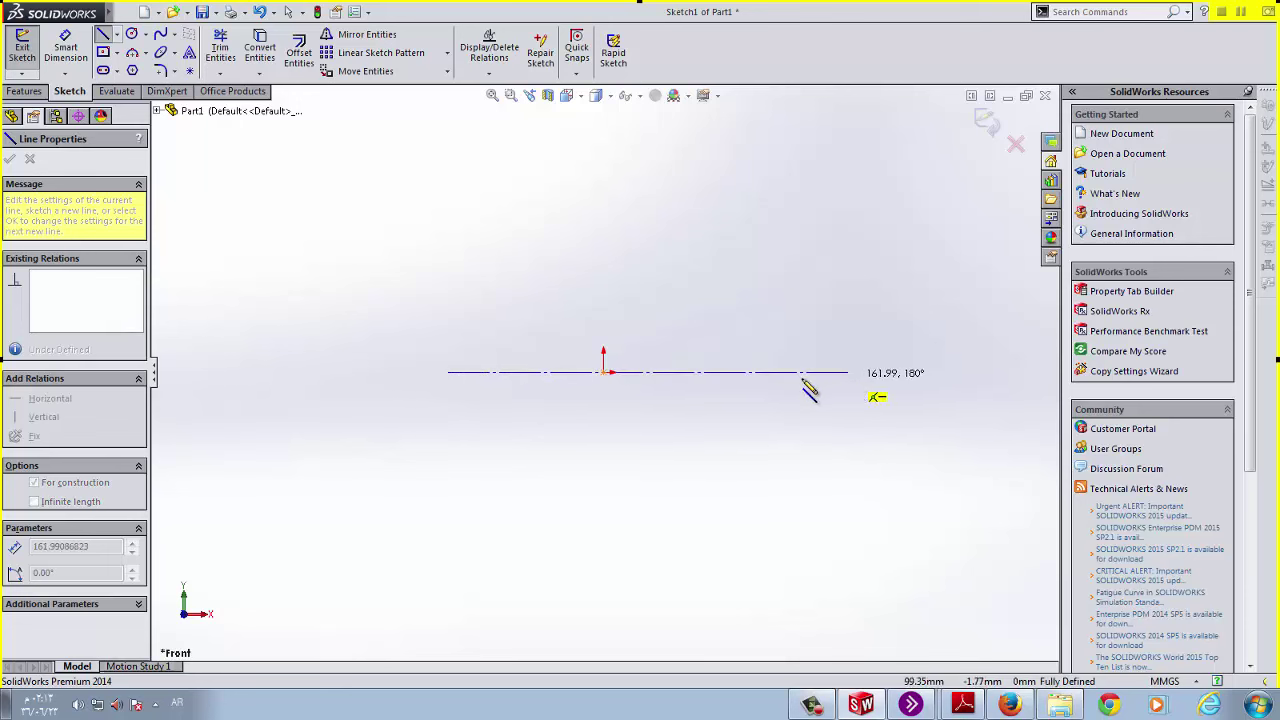
double_click(850, 372)
click(9, 159)
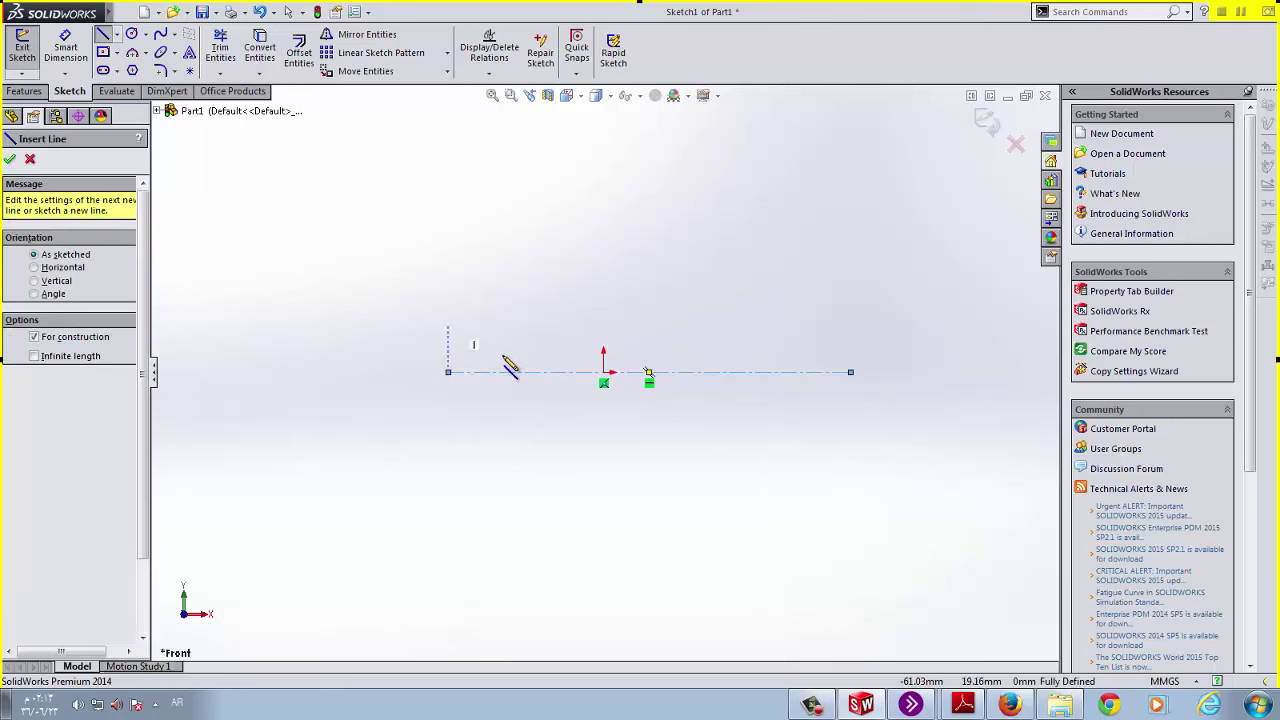
click(9, 160)
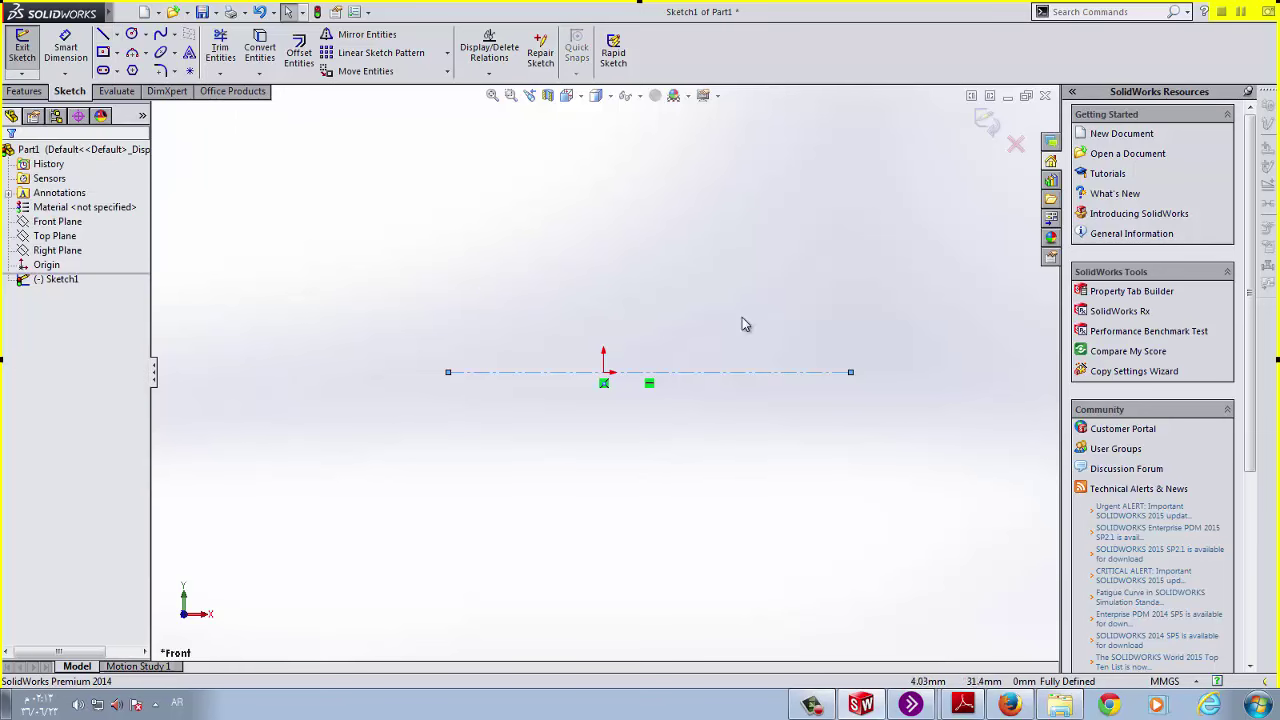
Examine the enlarged roller drawing in Adobe Reader, especially the profile and dimensions of Section A-A, and return to SolidWorks
key(alt+Tab)
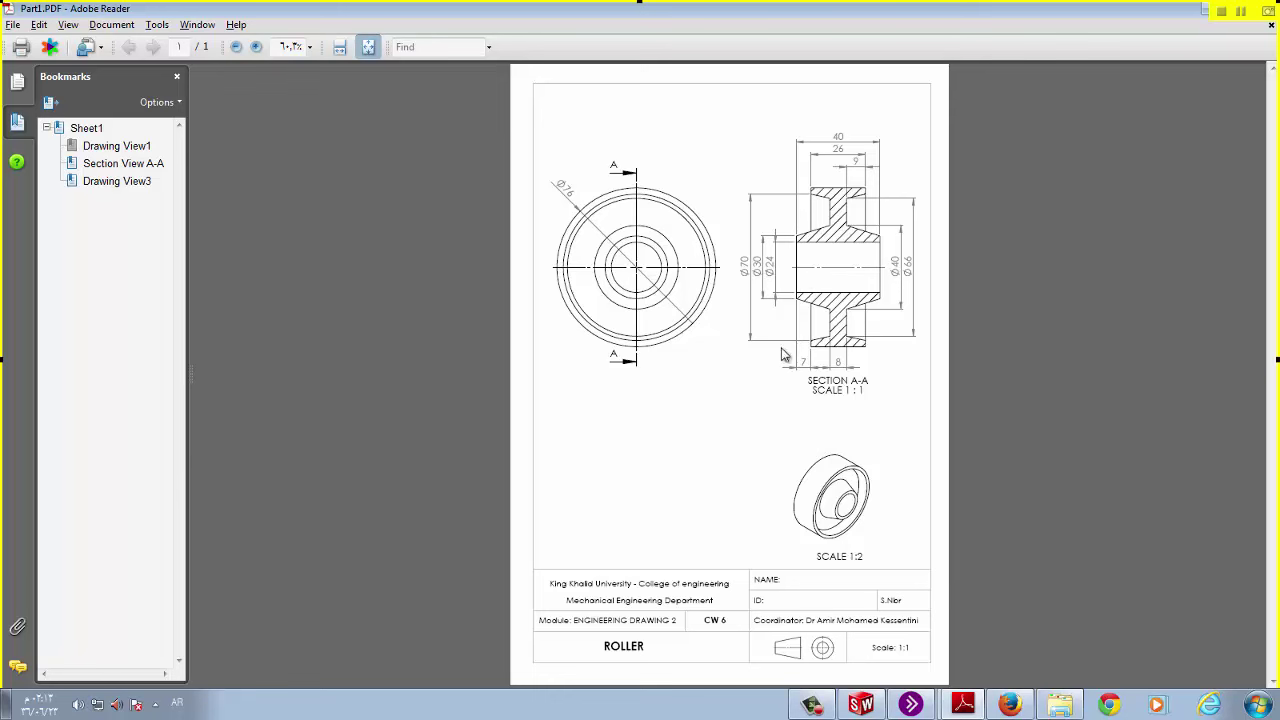
click(340, 47)
scroll(1000, 423, down, 2)
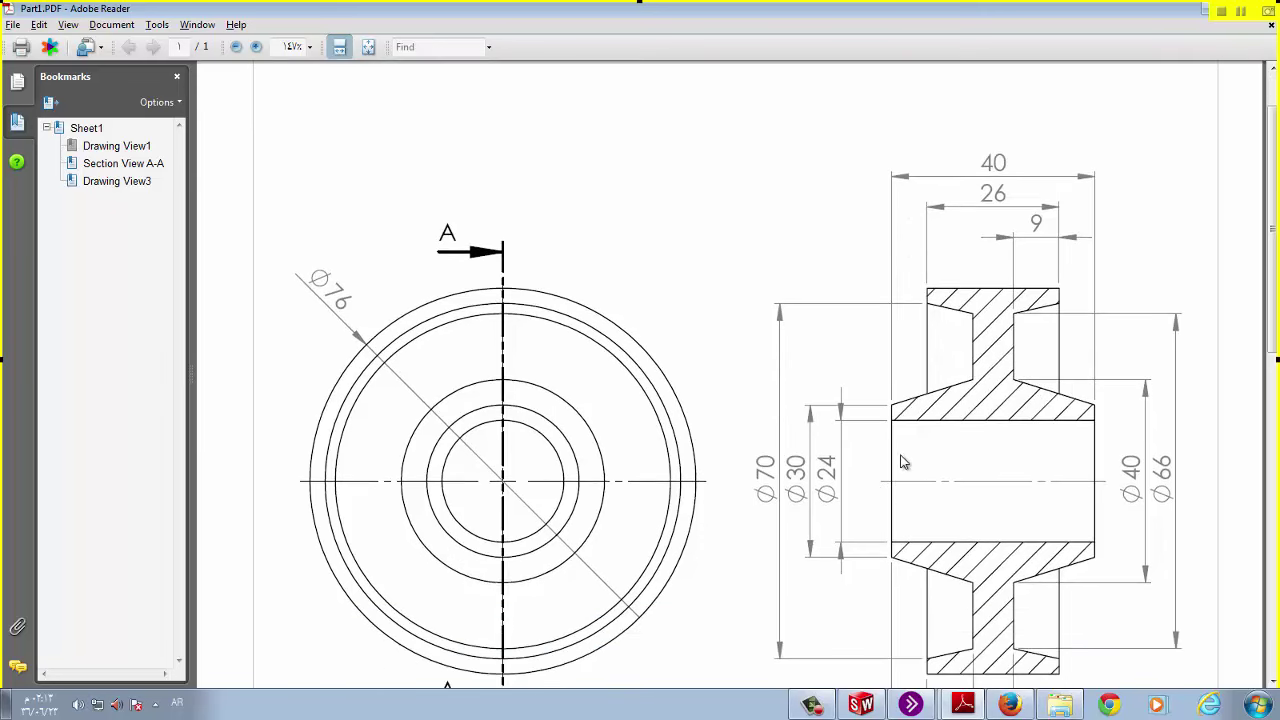
scroll(1017, 466, down, 10)
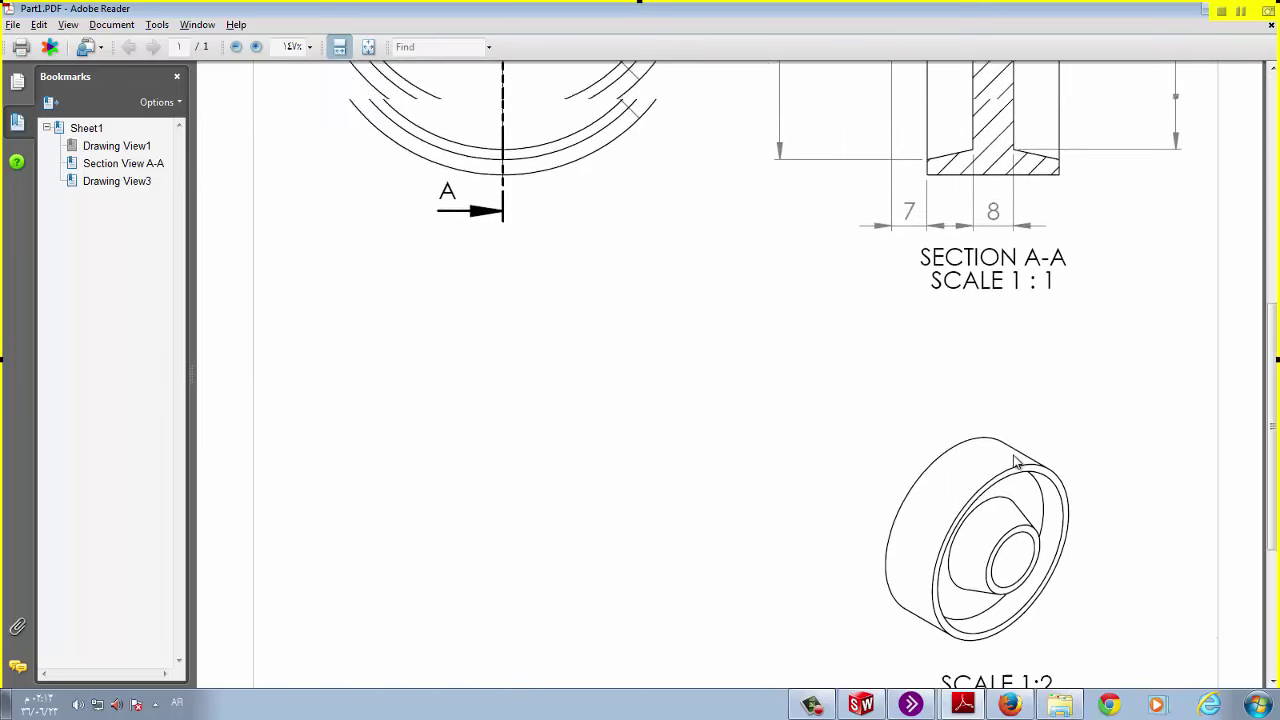
scroll(1015, 460, up, 8)
scroll(1010, 455, up, 4)
scroll(1009, 454, down, 3)
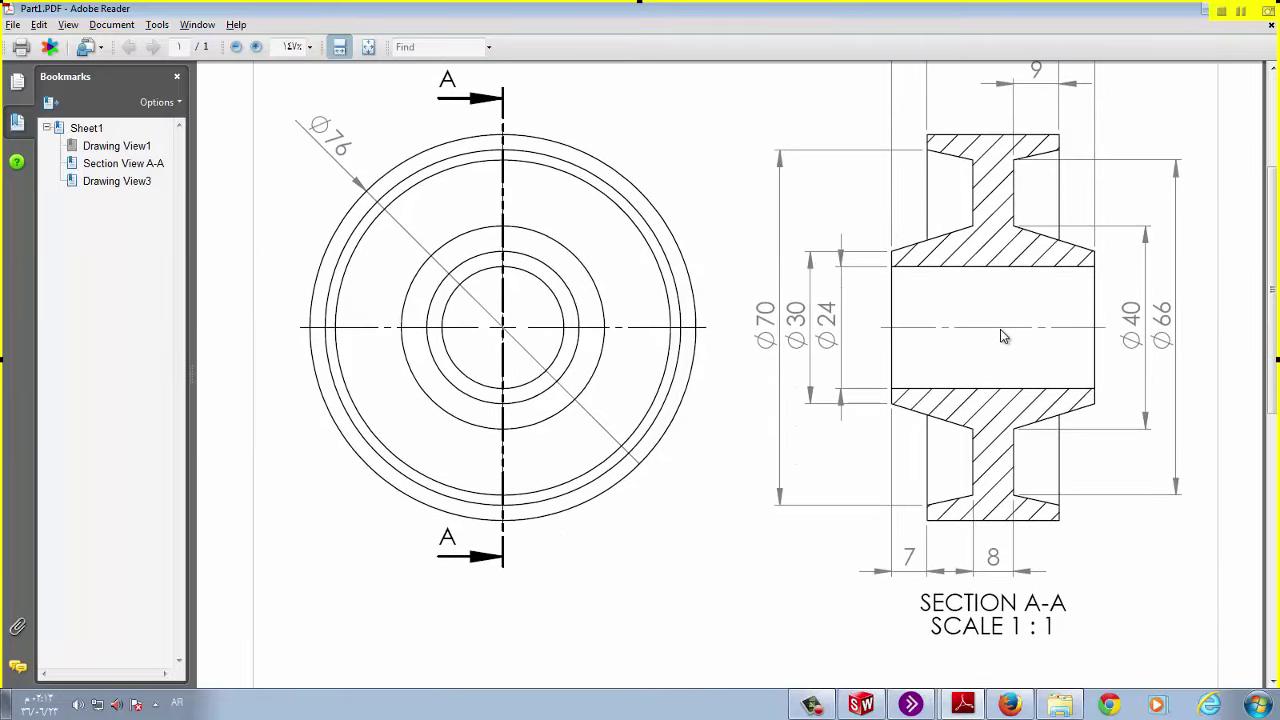
scroll(1003, 340, up, 1)
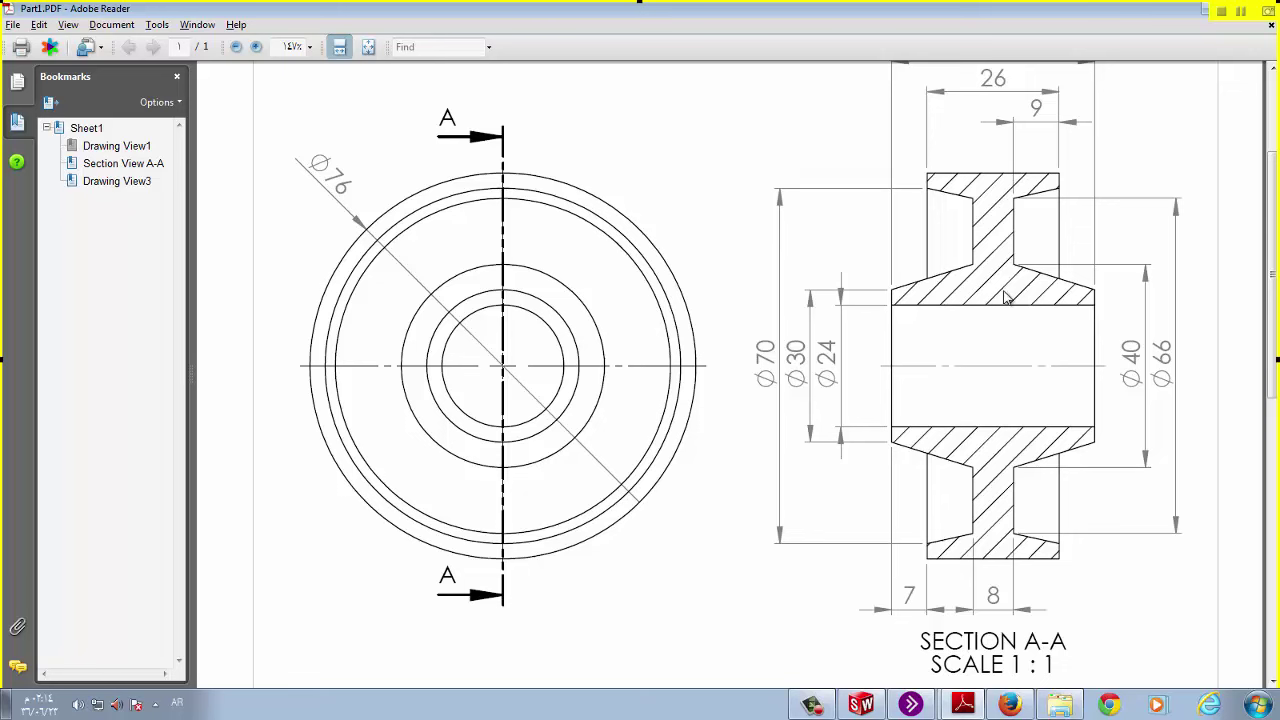
scroll(959, 300, up, 1)
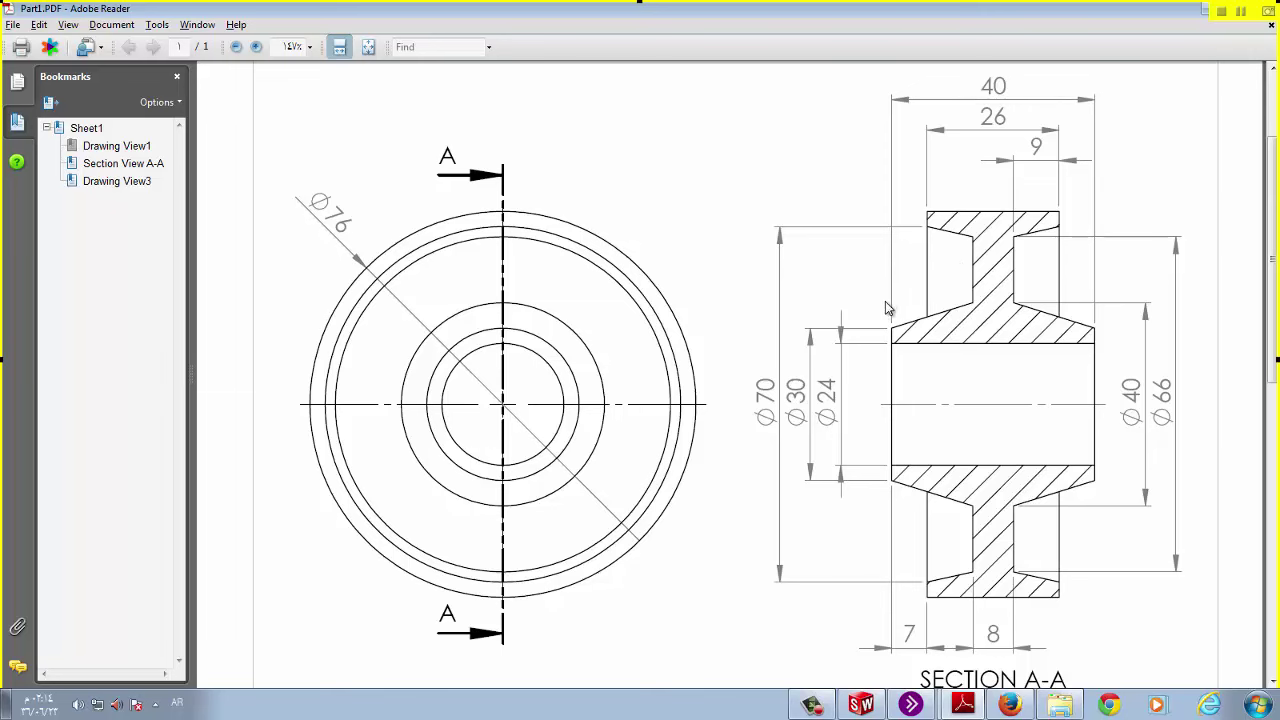
key(alt+Tab)
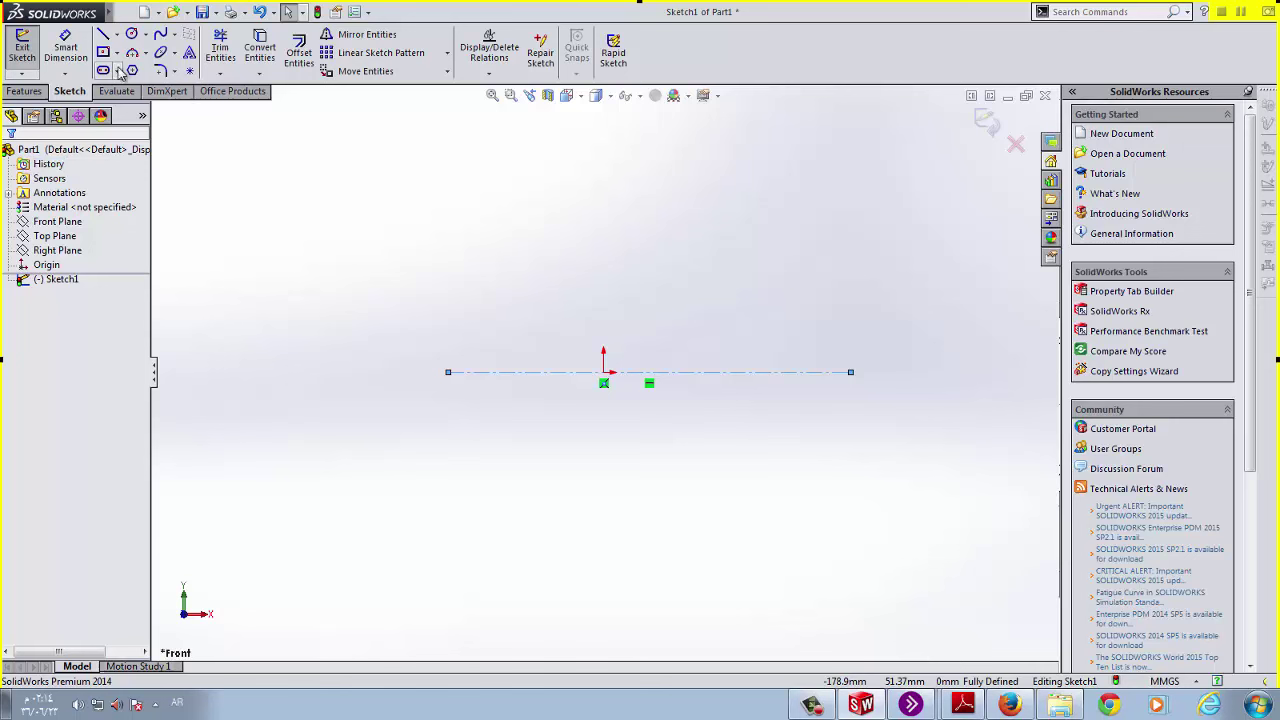
Sketch a horizontal line about 72 mm long above the centerline, spanning both sides of the origin
click(103, 34)
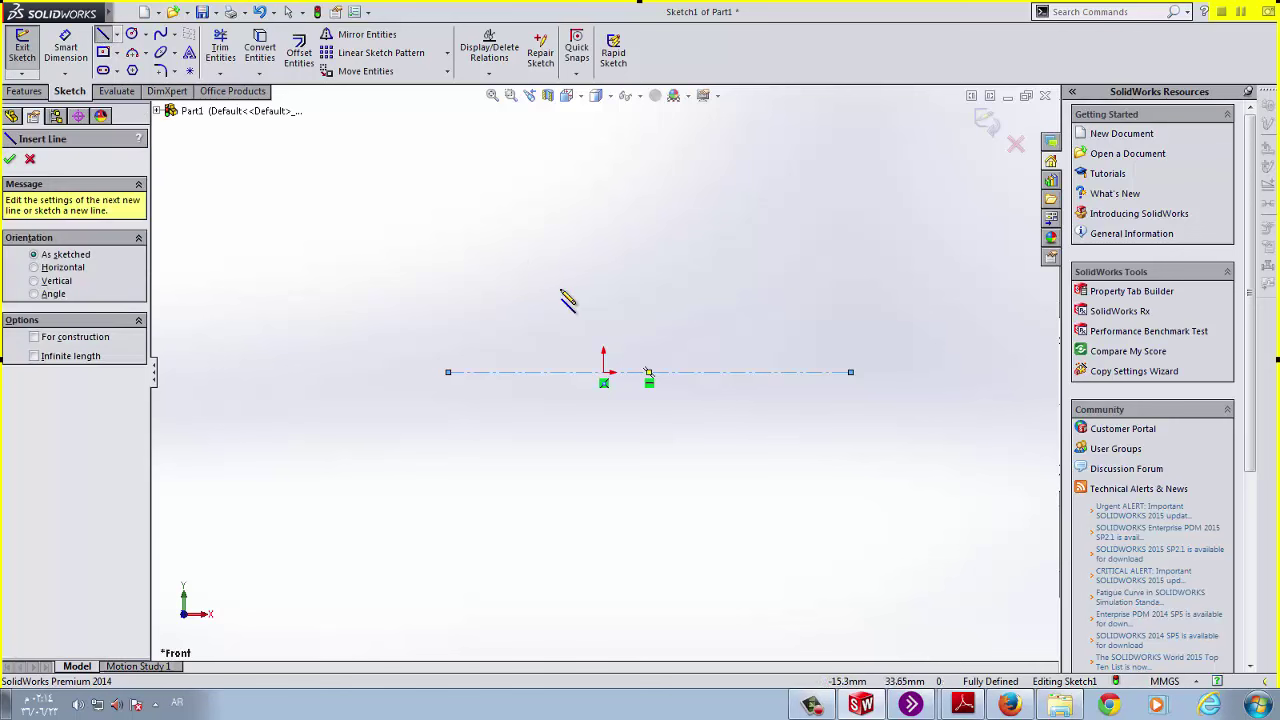
click(527, 274)
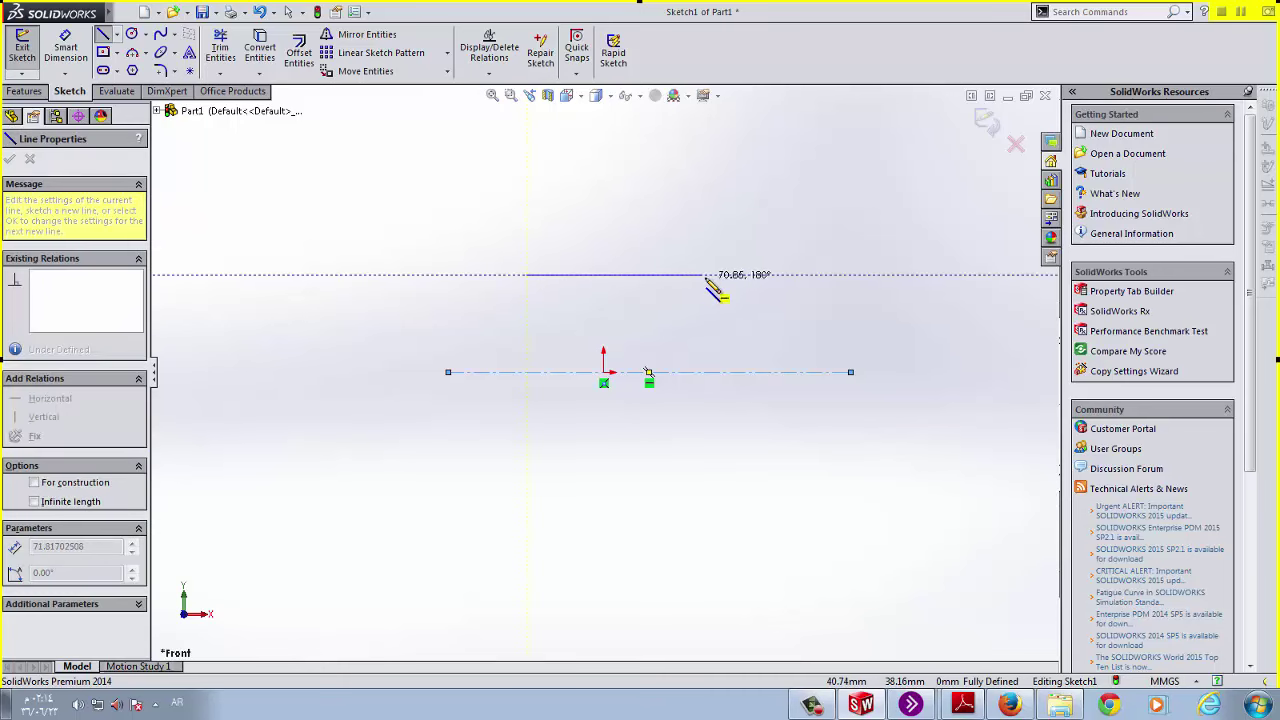
click(706, 280)
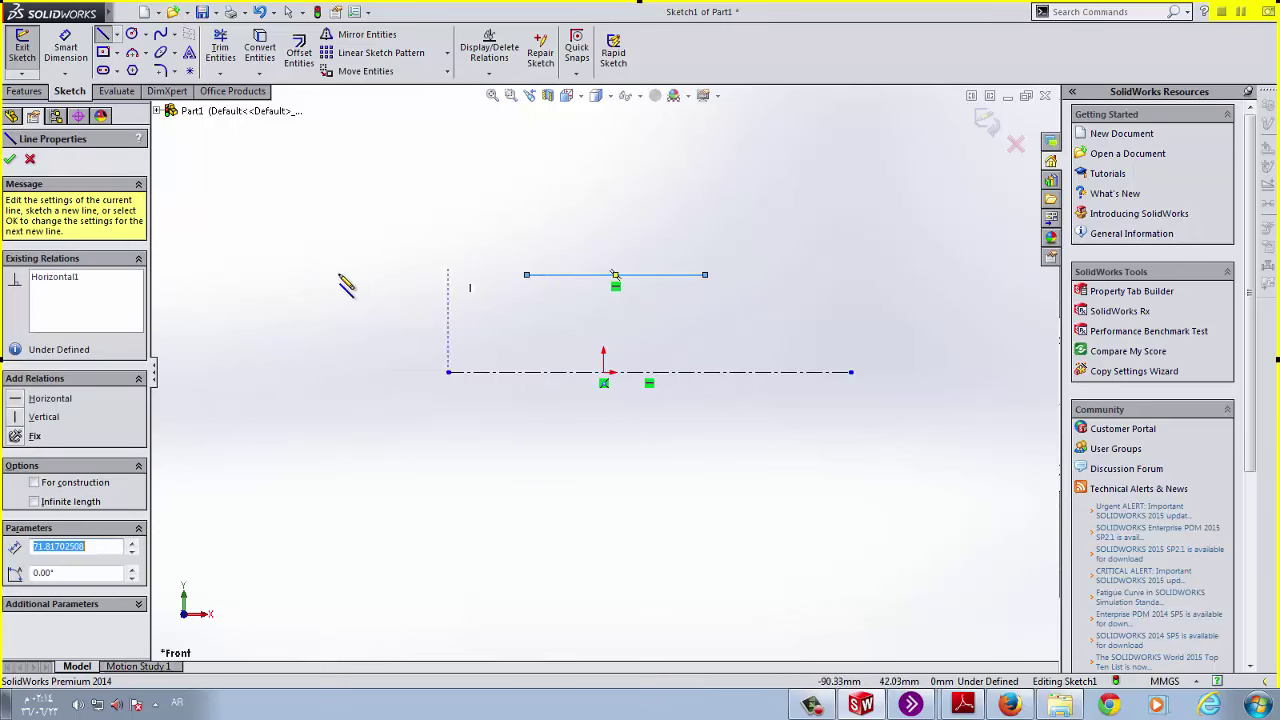
click(10, 159)
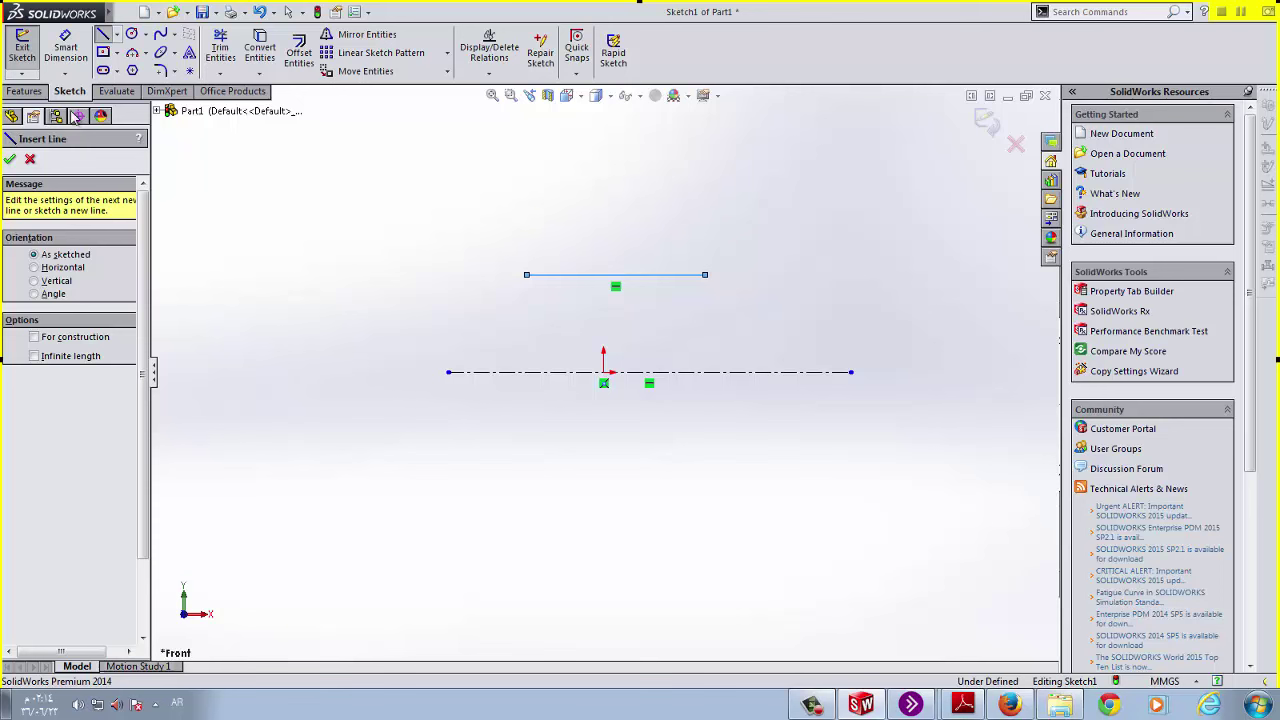
Dimension the length of the horizontal line above the centerline as 40 mm
click(65, 50)
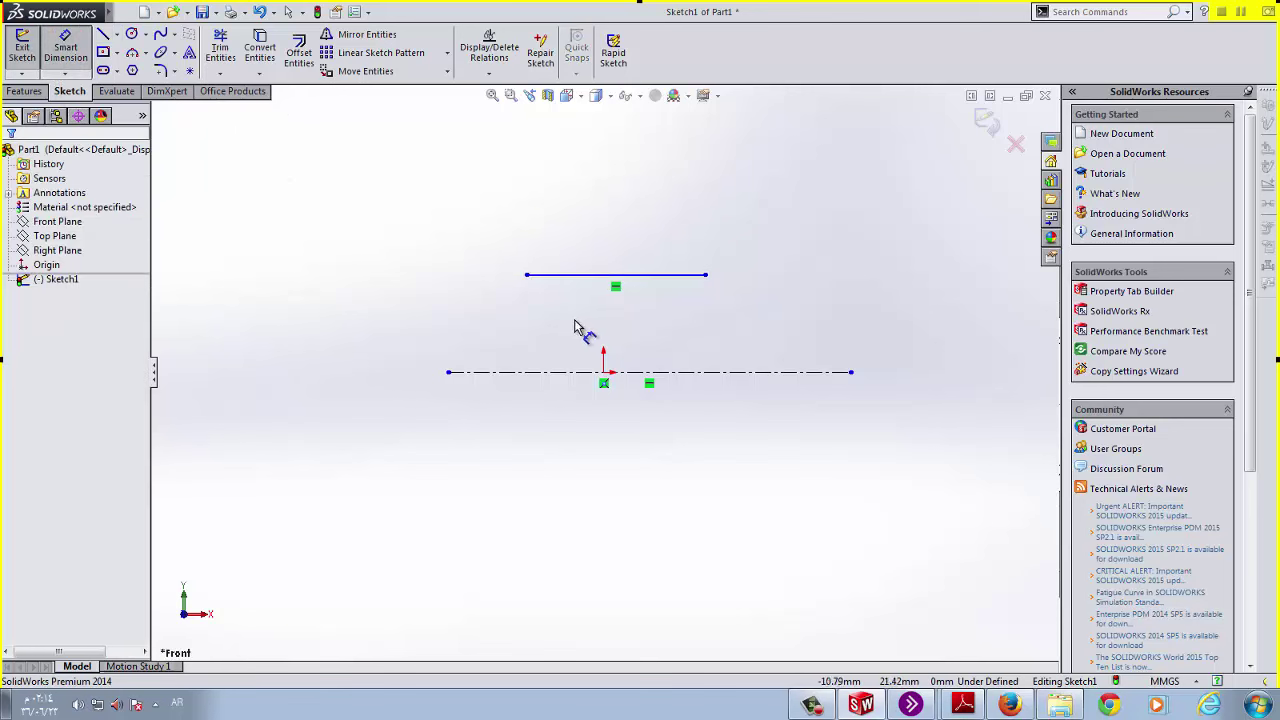
click(590, 278)
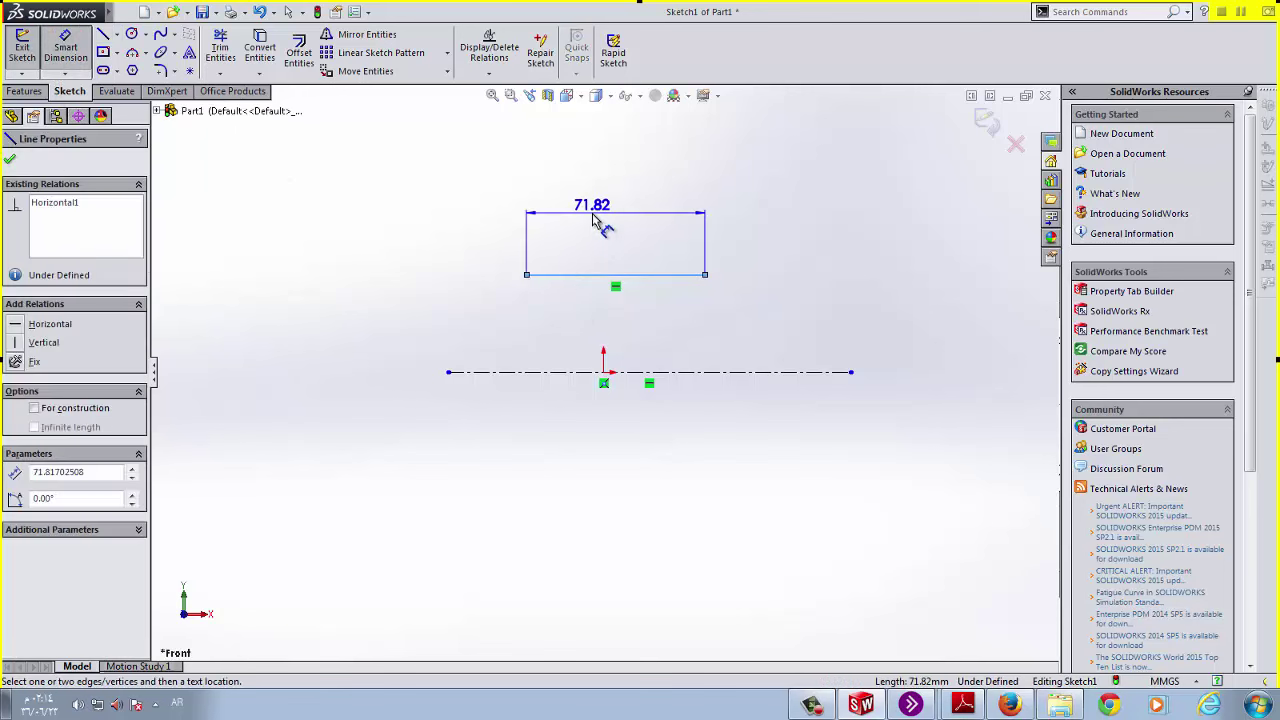
click(603, 232)
text(40)
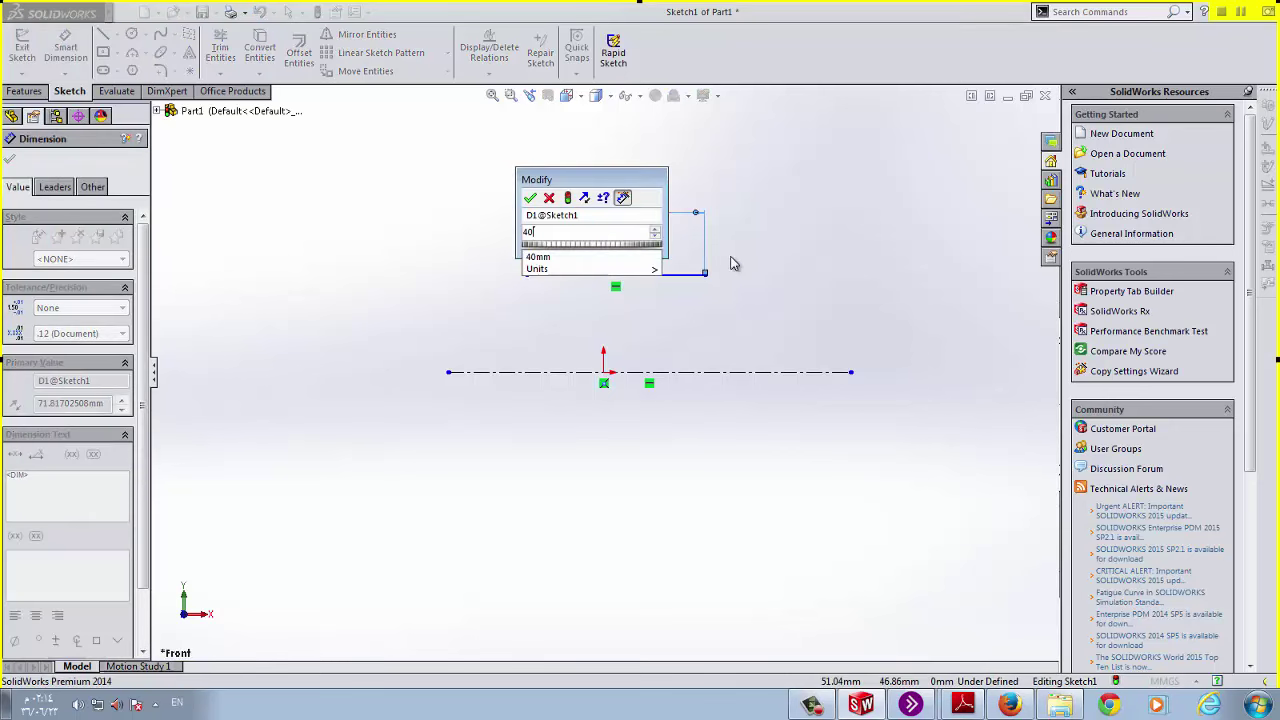
key(Return)
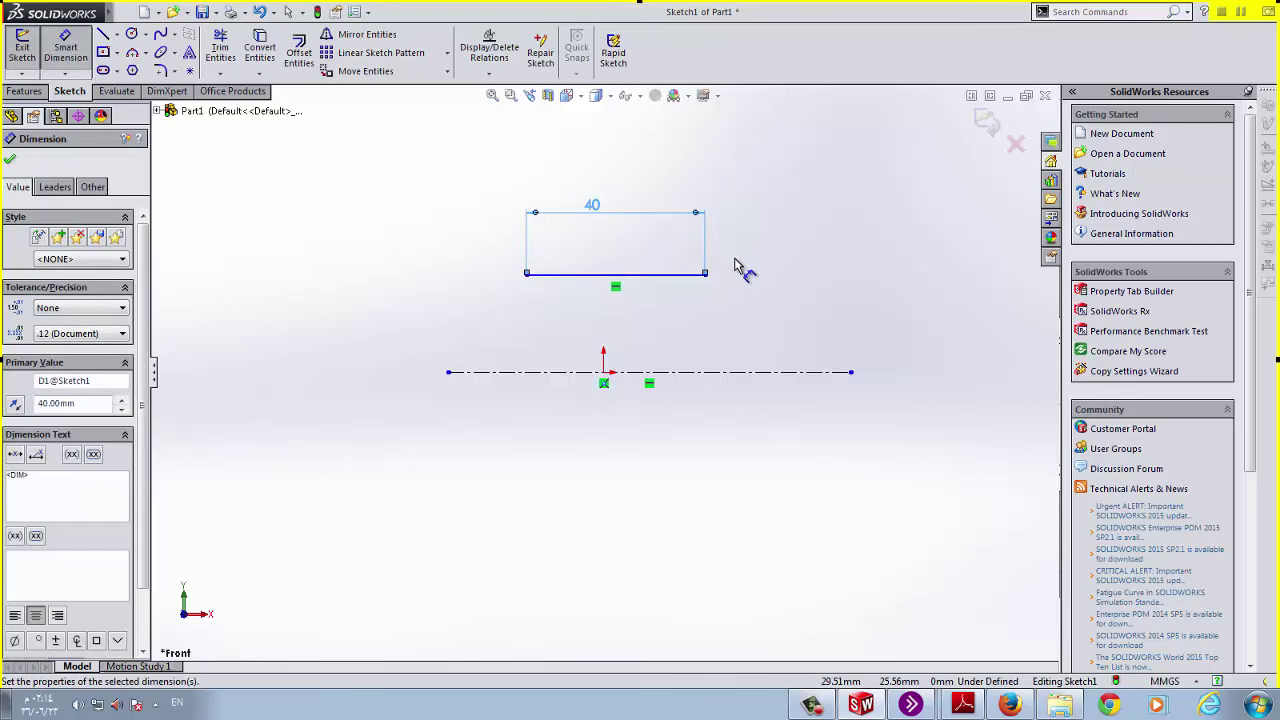
Dimension the height of the 40 mm horizontal line above the centerline as 12 mm
click(557, 283)
click(531, 371)
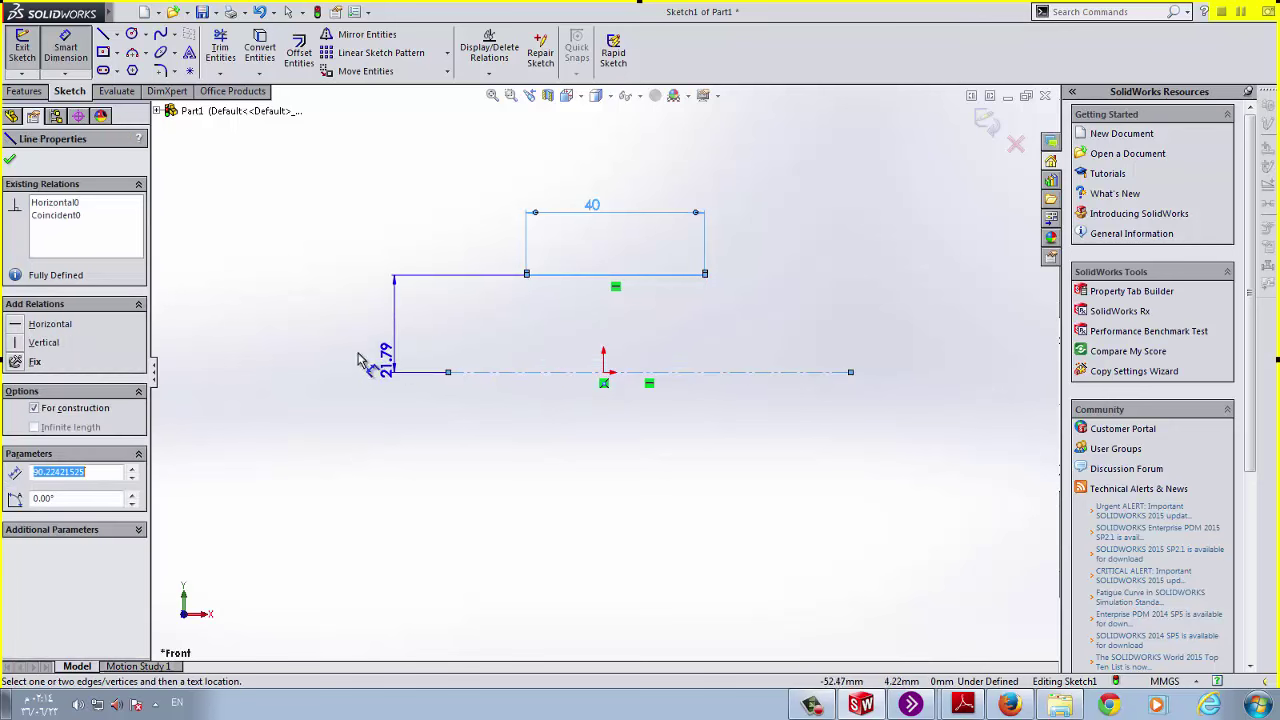
click(288, 340)
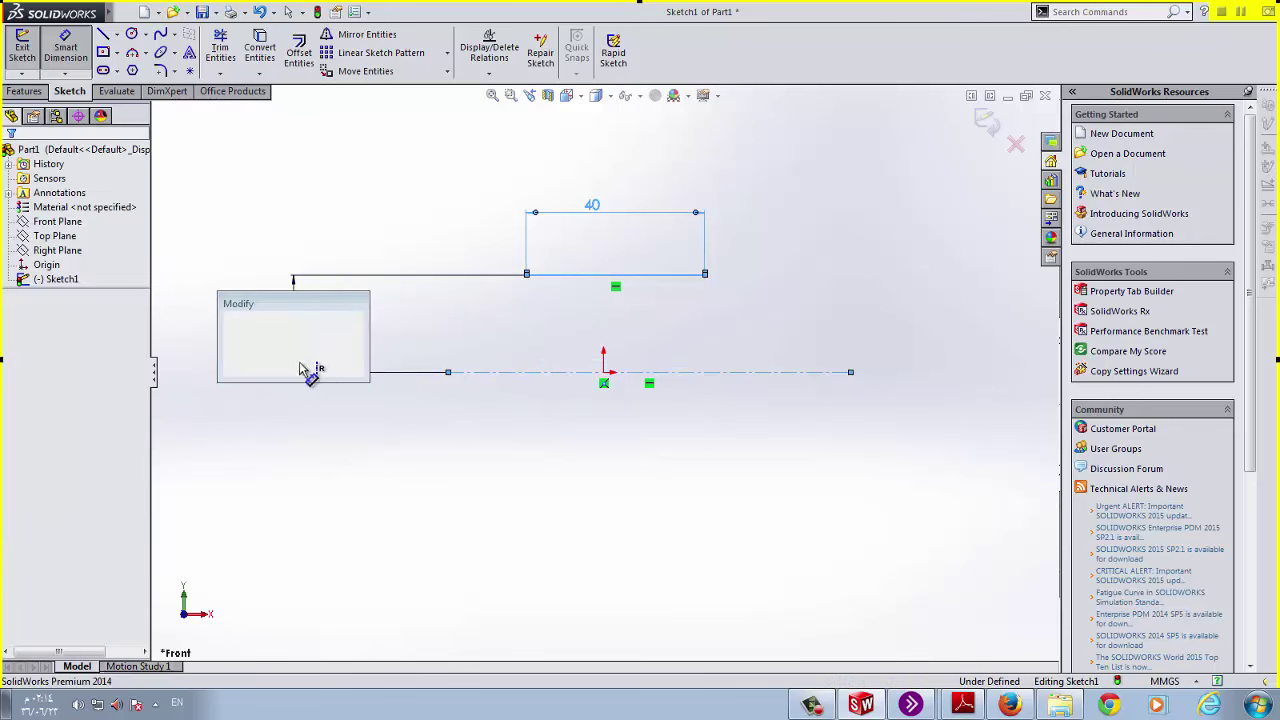
text(1)
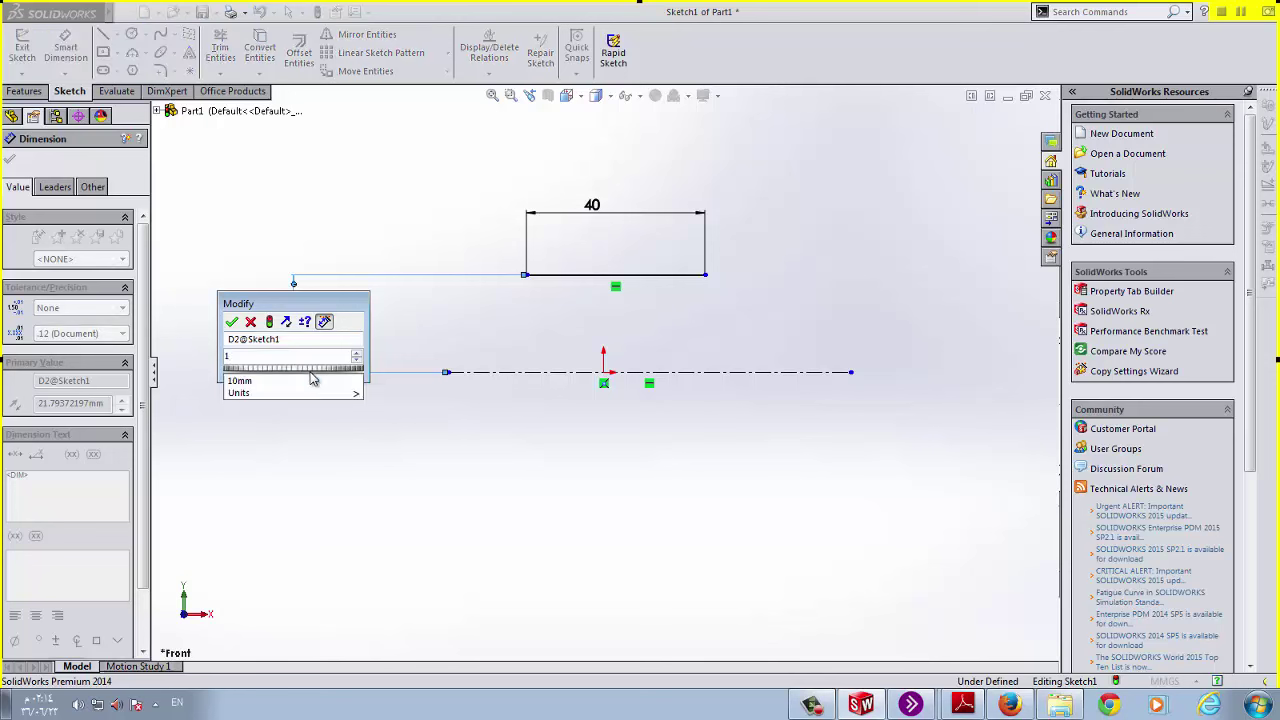
text(2)
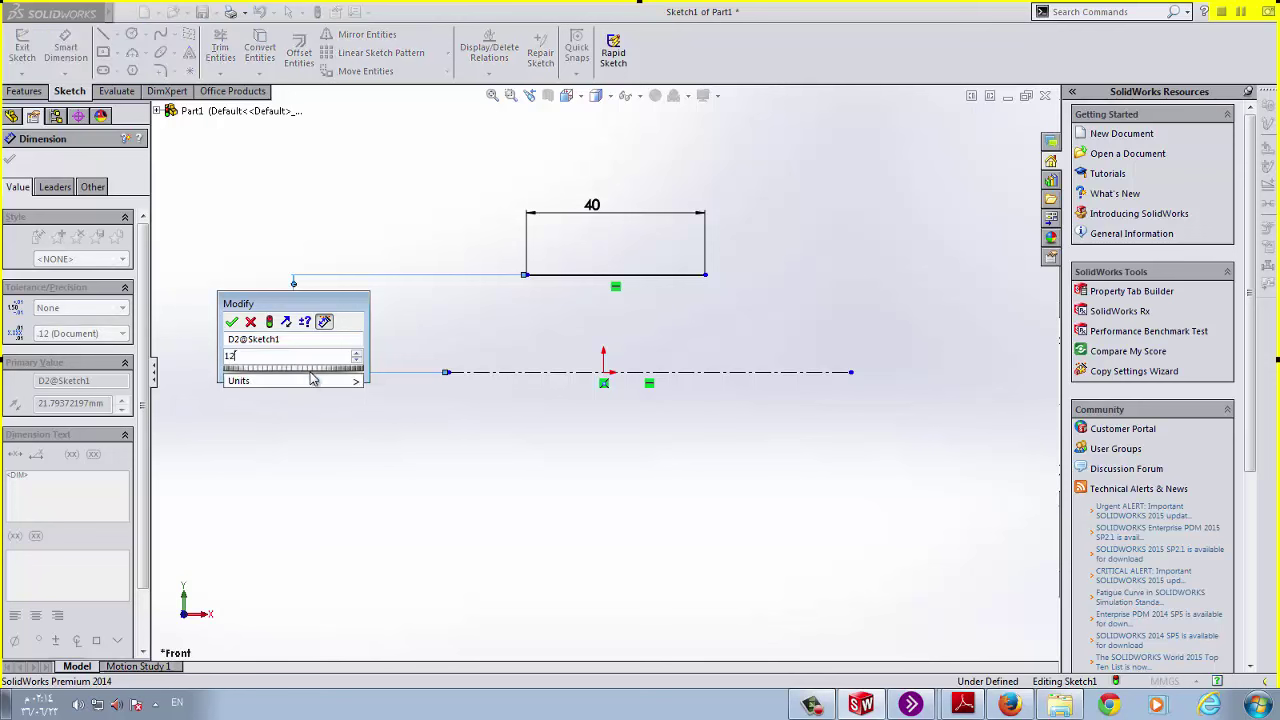
key(Return)
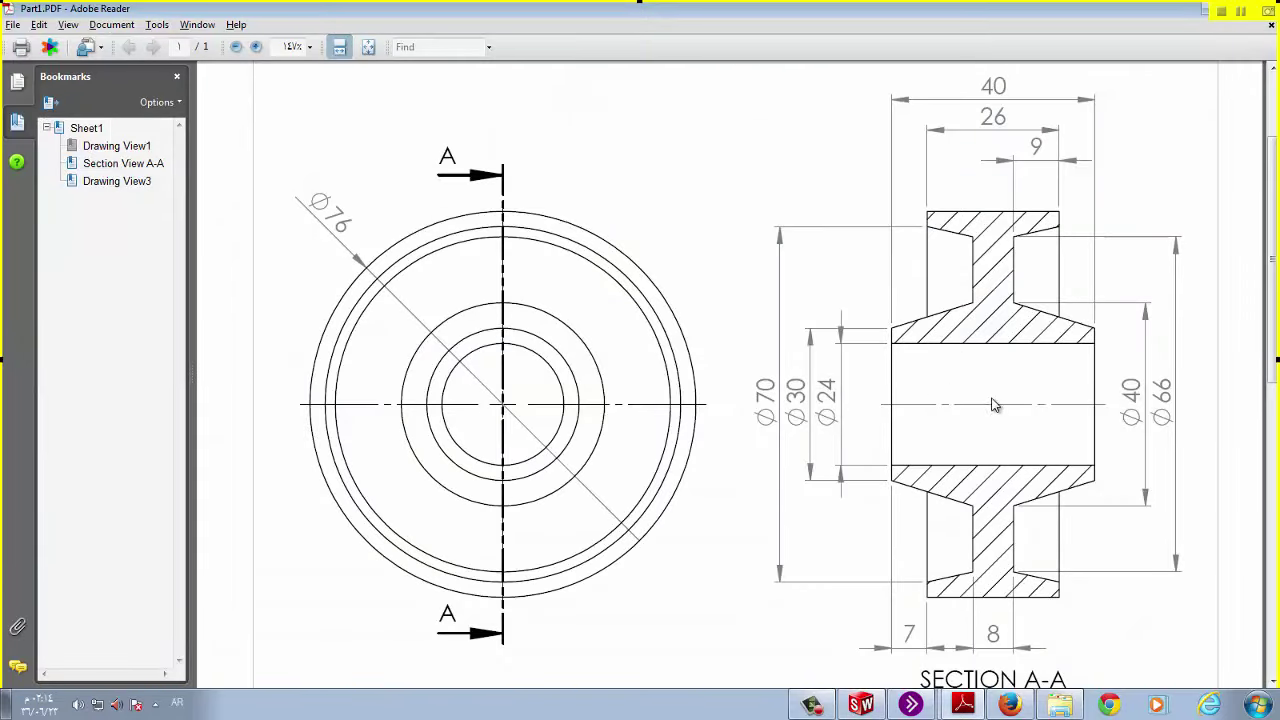
Return to SolidWorks from the PDF drawing and dimension the horizontal distance from the origin to the 40 mm line's right endpoint as 20 mm
key(alt+Tab)
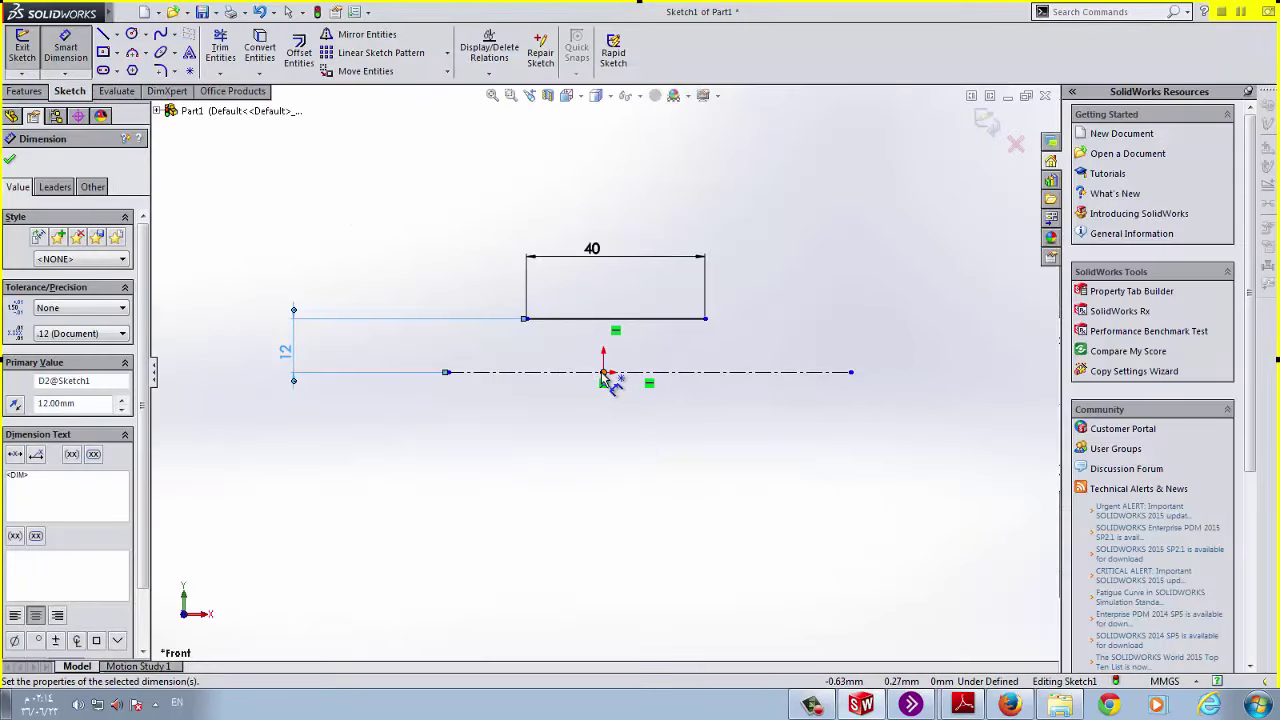
click(603, 372)
click(705, 318)
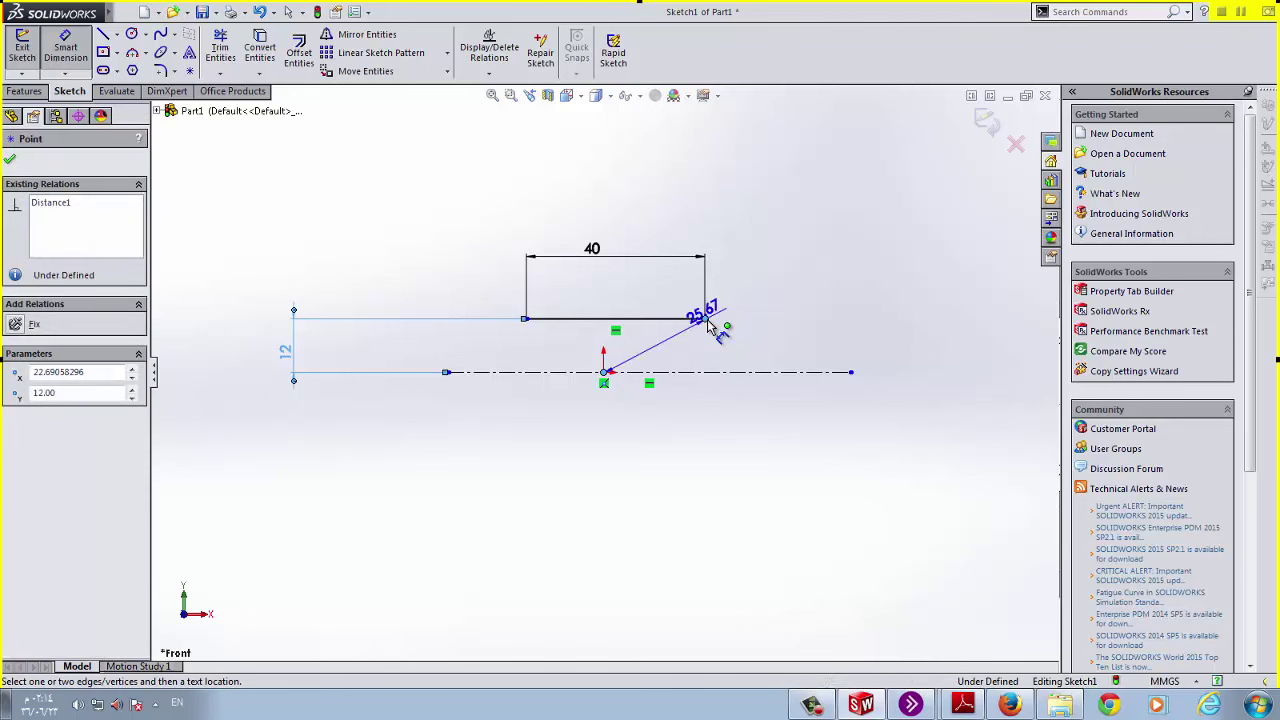
click(672, 447)
text(20)
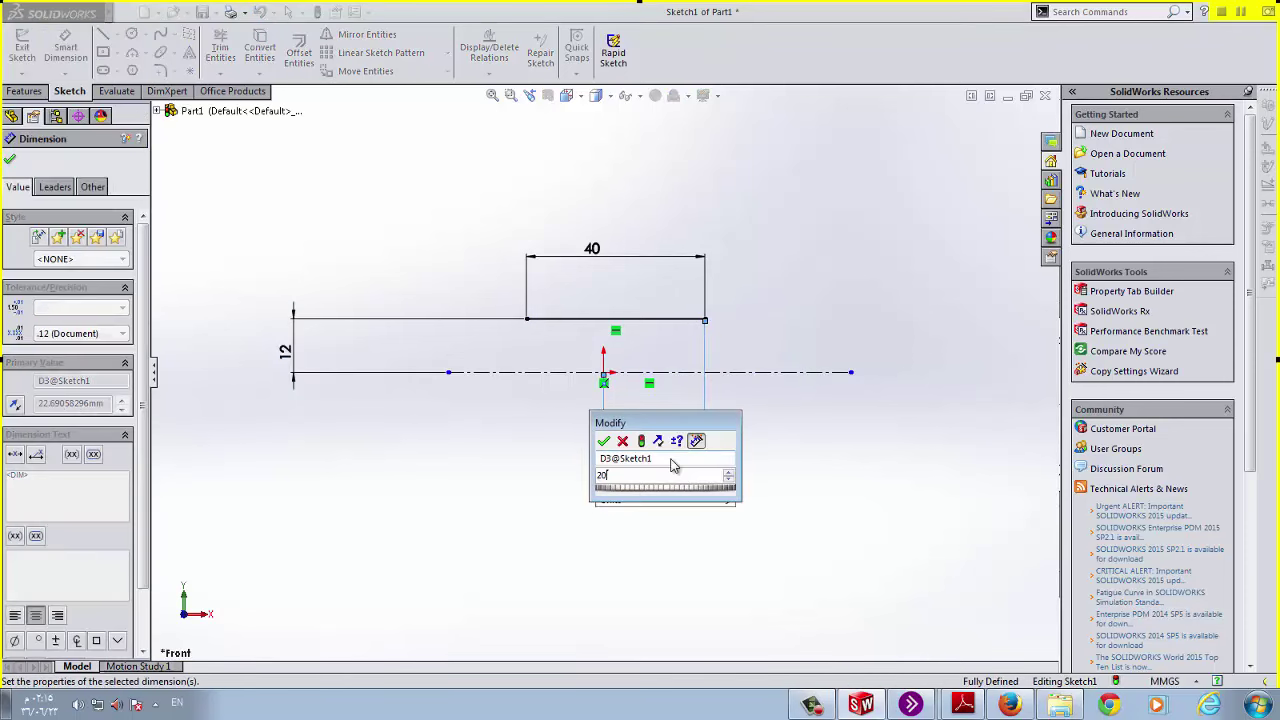
key(Return)
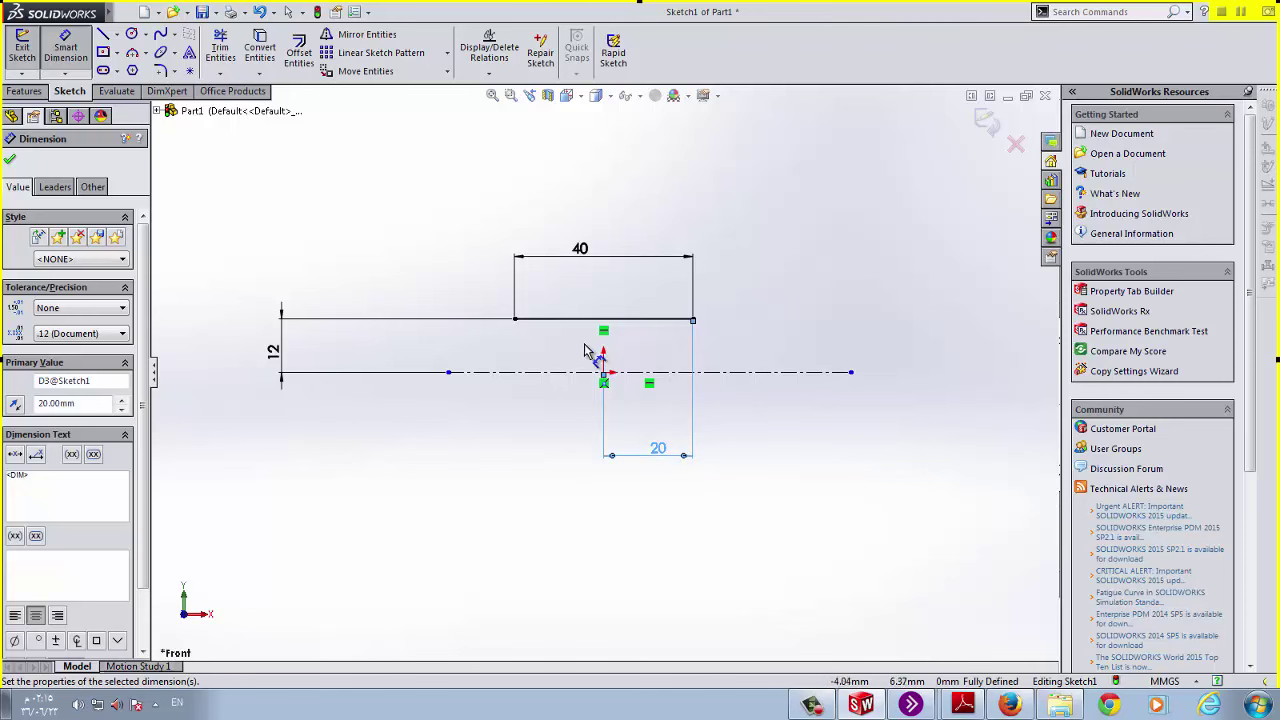
Move the 40 mm length dimension into the gap between the horizontal line and the centerline
key(z)
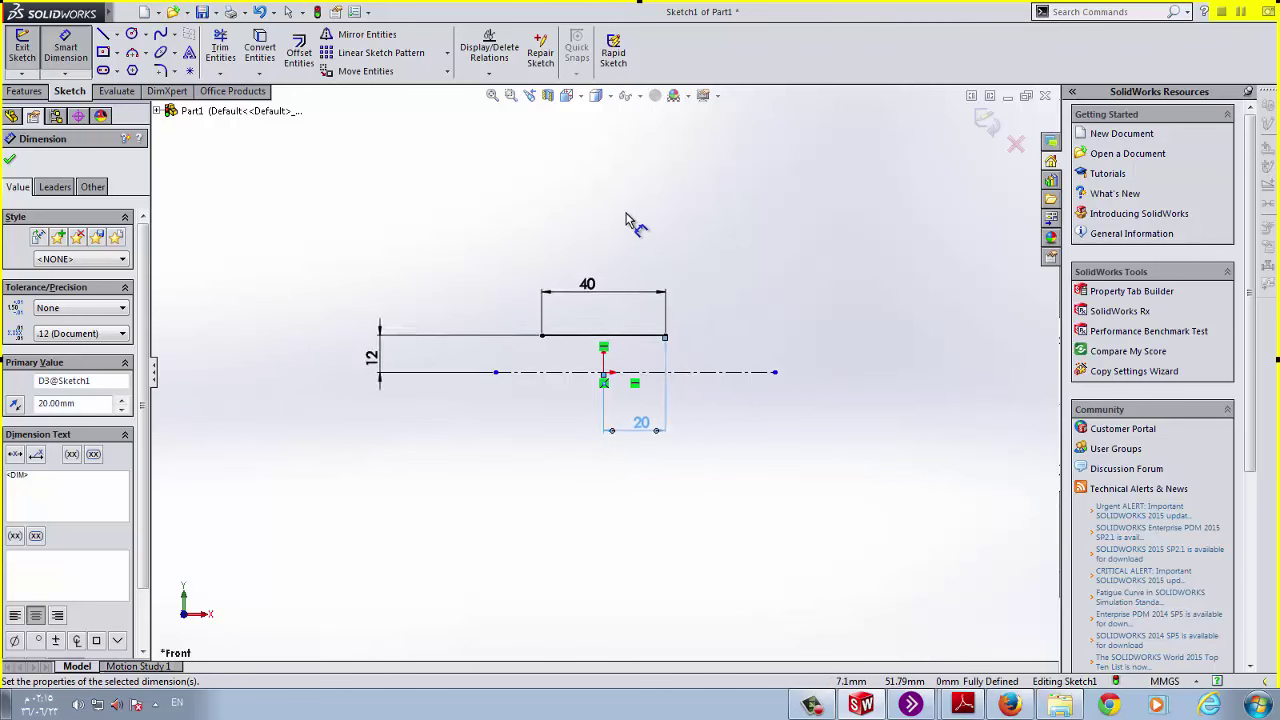
scroll(627, 222, down, 3)
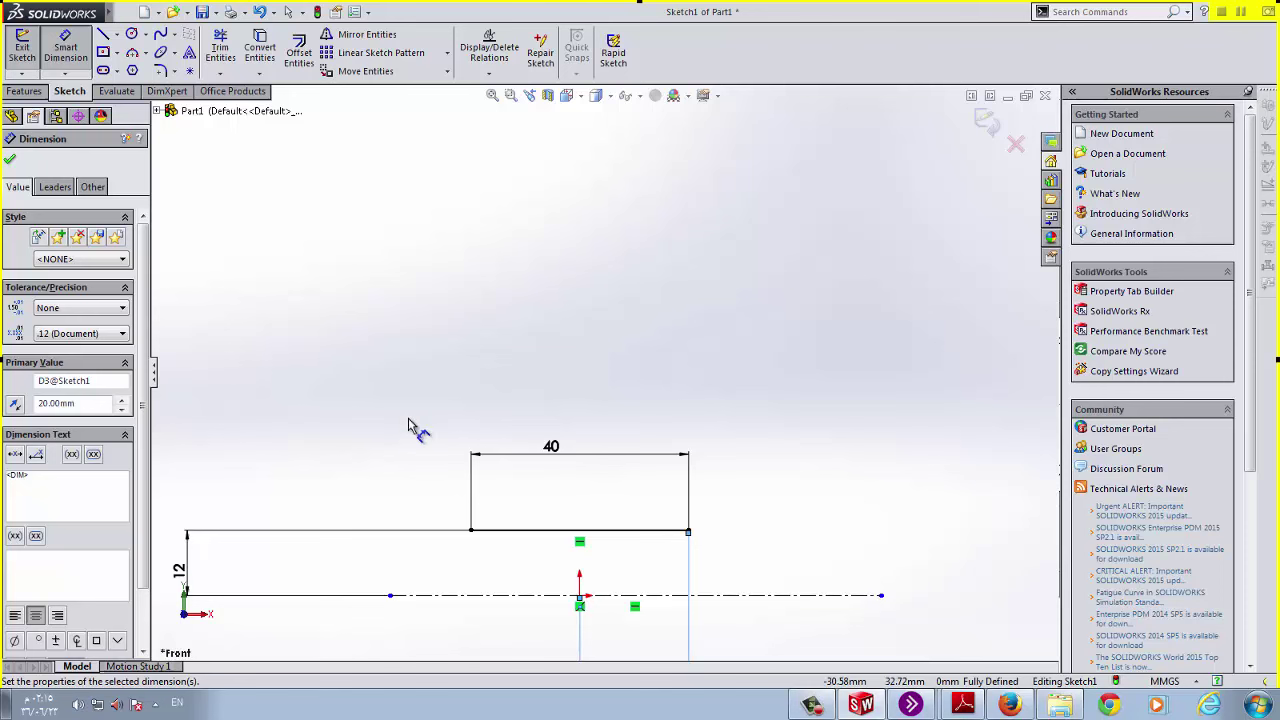
drag(551, 449, 589, 571)
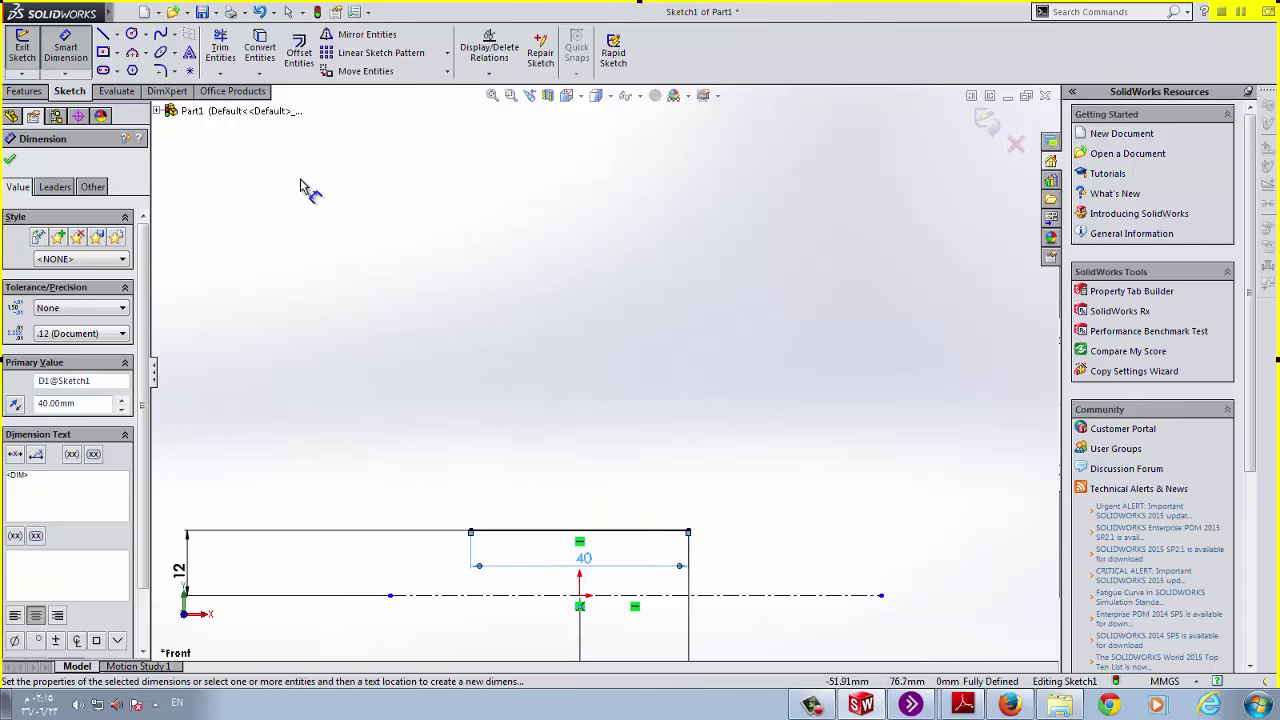
Check Section A-A in Adobe Reader, return to SolidWorks, and sketch vertical lines from the centerline through the horizontal line's right and left ends, about 21 and 25 mm long
key(alt+Tab)
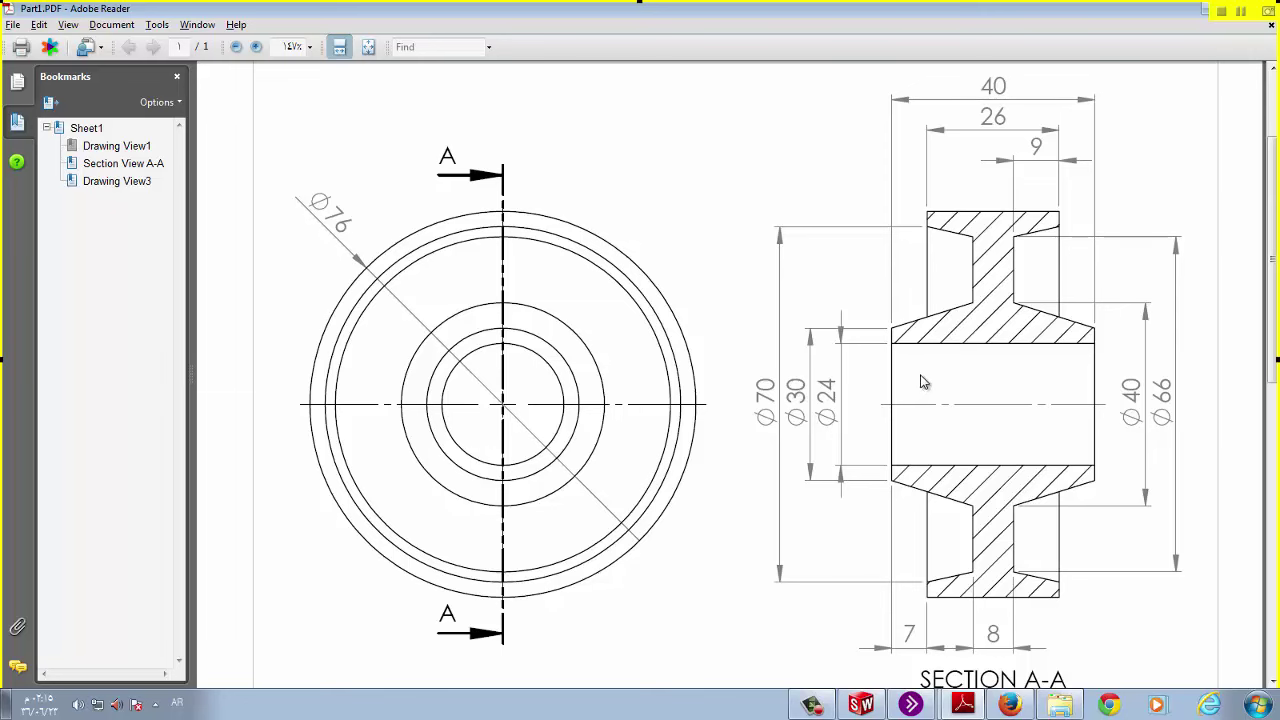
key(alt+Tab)
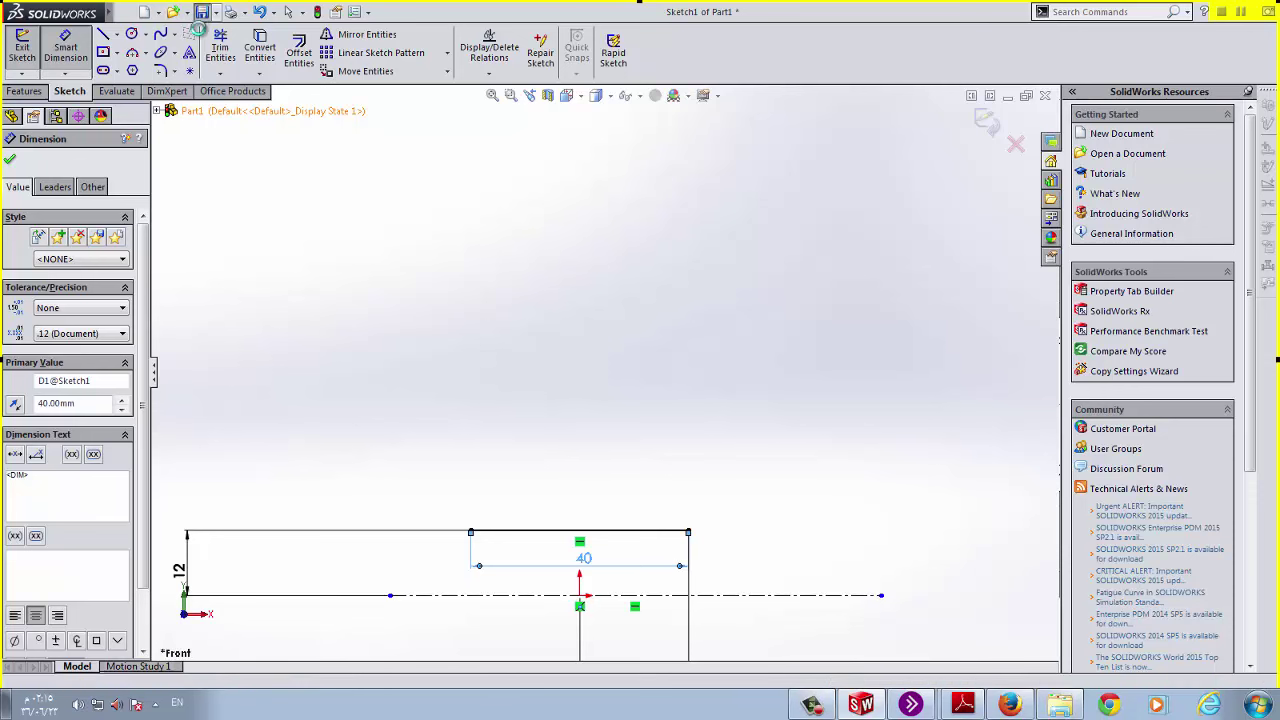
click(103, 34)
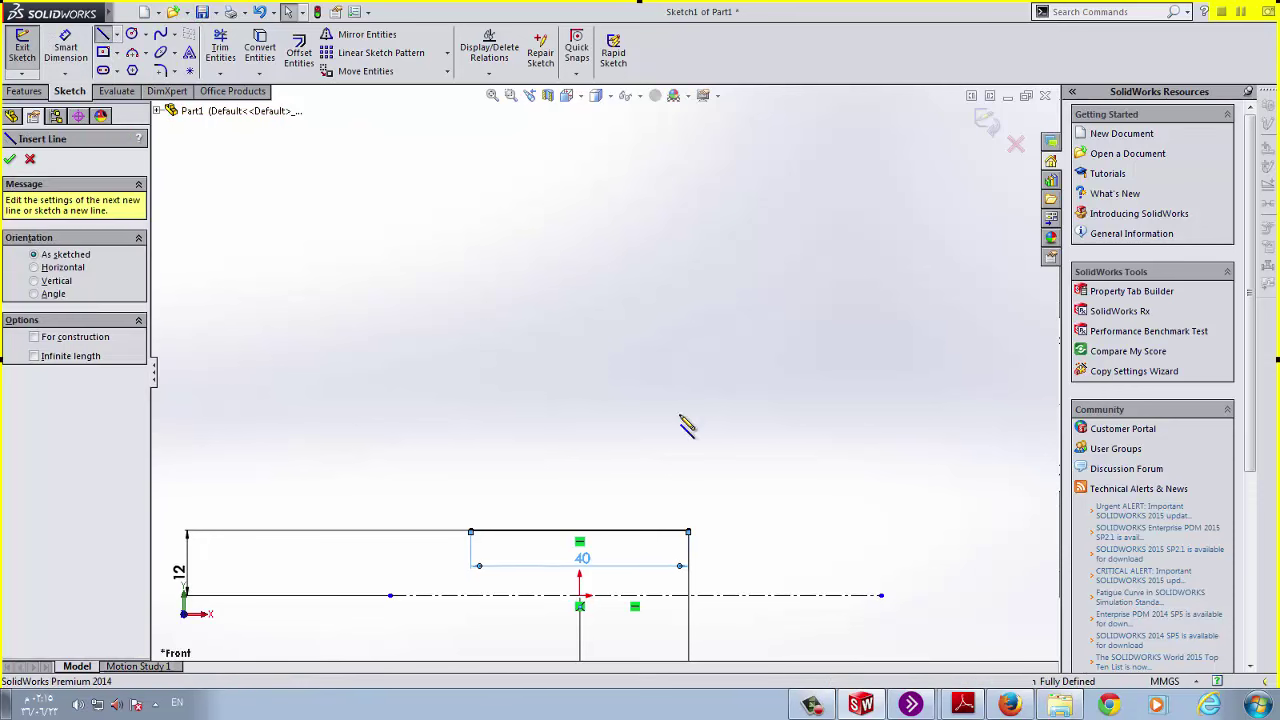
click(689, 596)
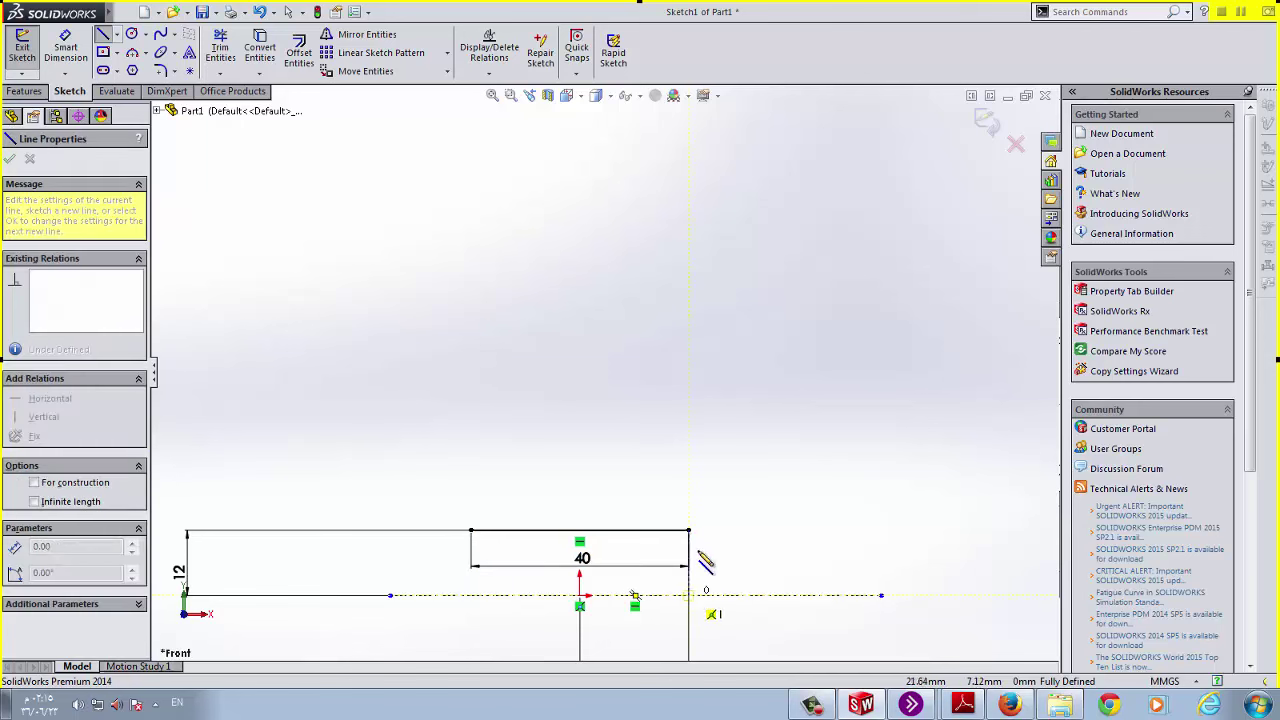
click(689, 481)
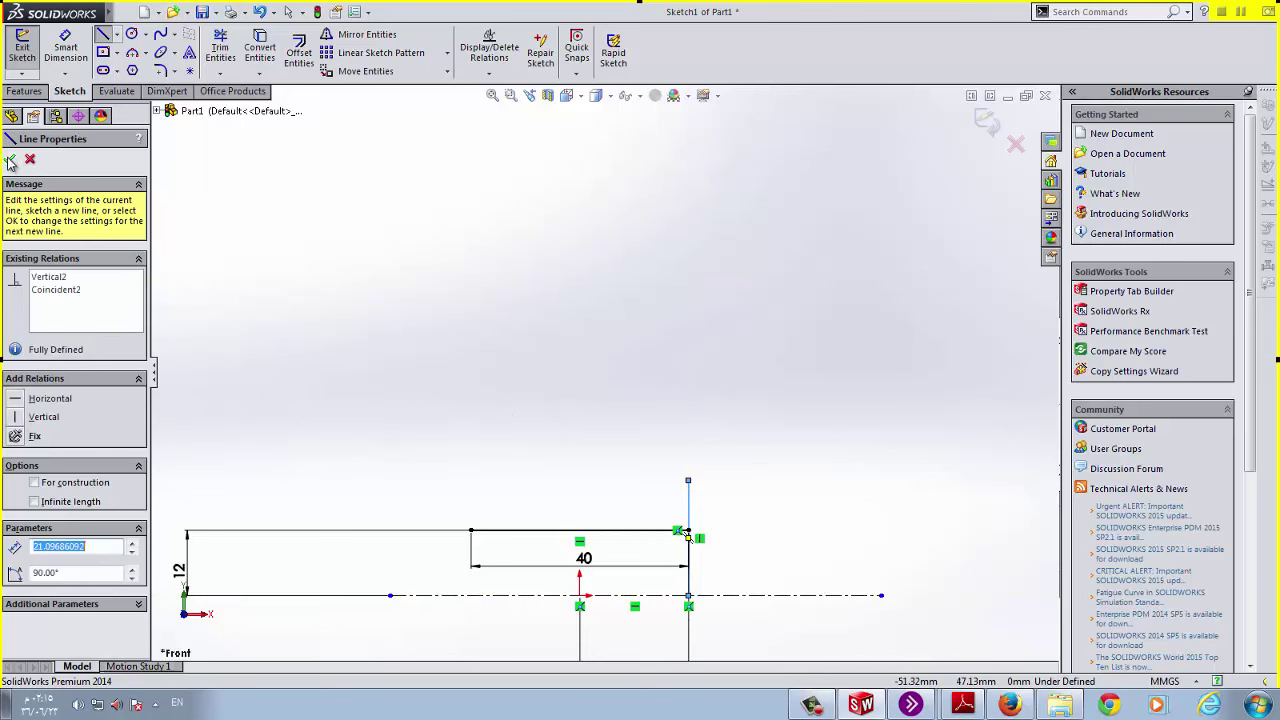
click(472, 596)
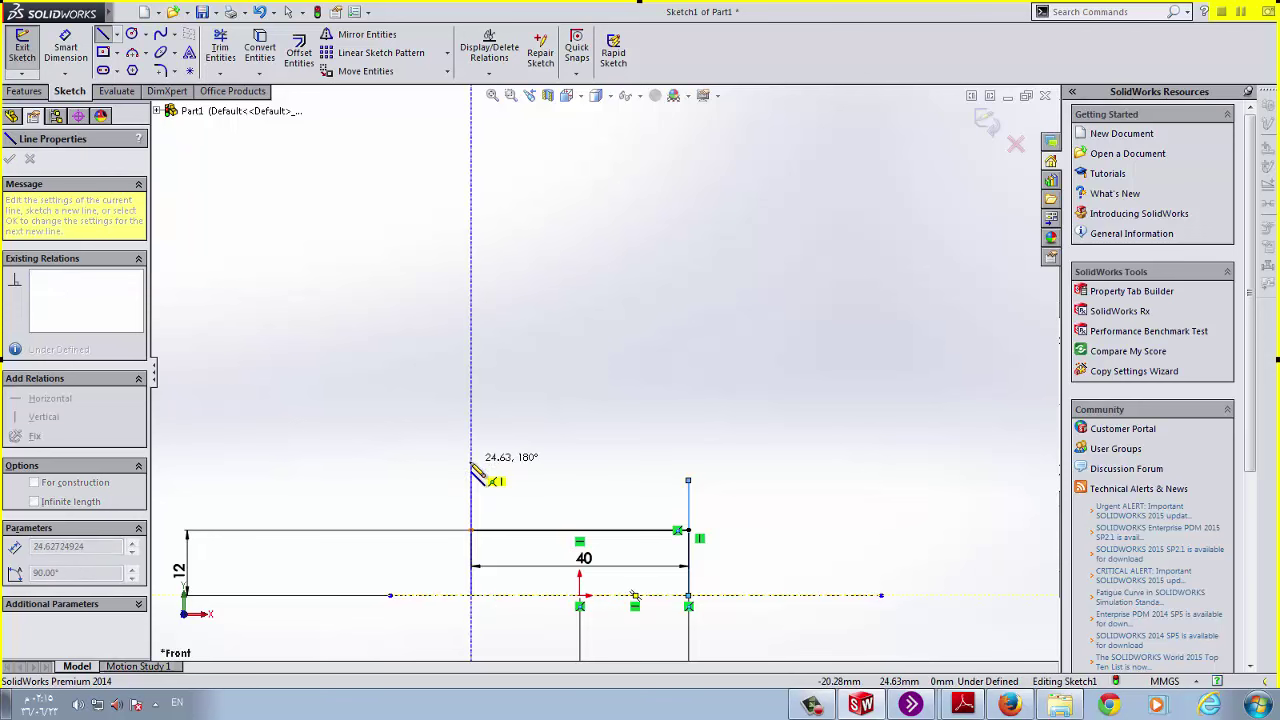
click(471, 461)
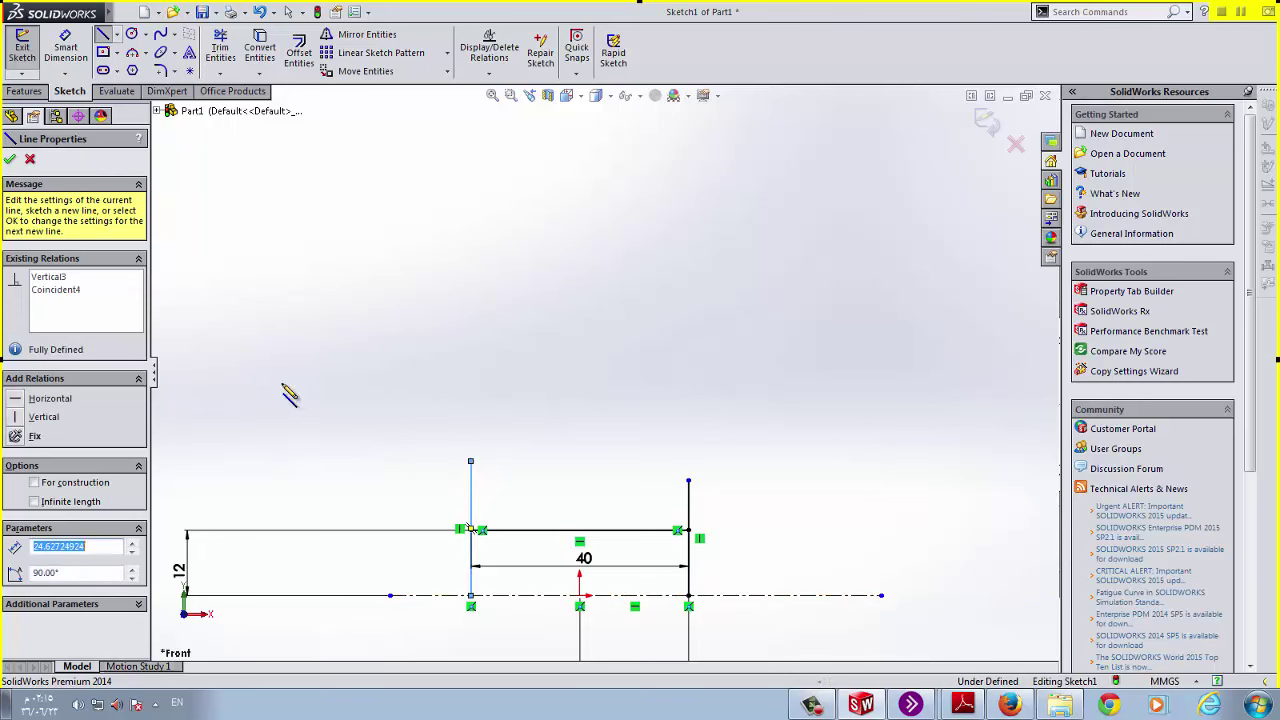
click(10, 159)
Dimension the vertical lines at both ends of the 40 mm line as 15 mm long and save the part
click(65, 47)
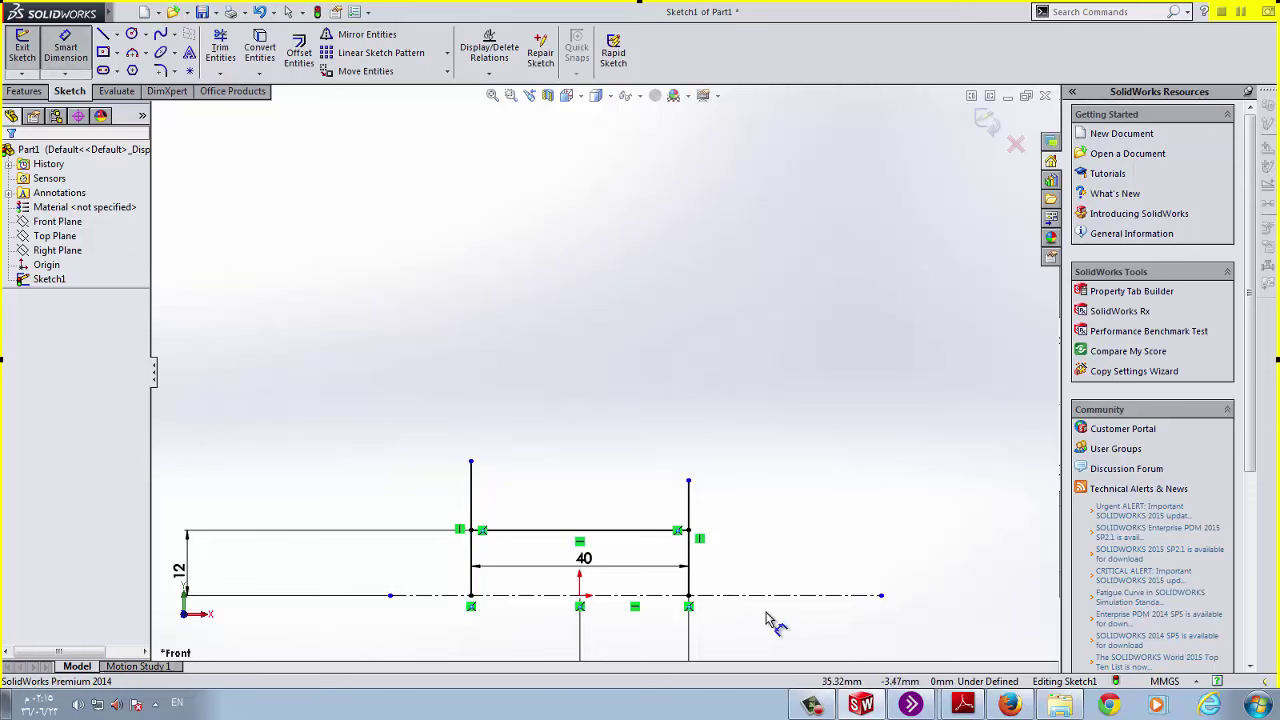
click(690, 557)
click(815, 550)
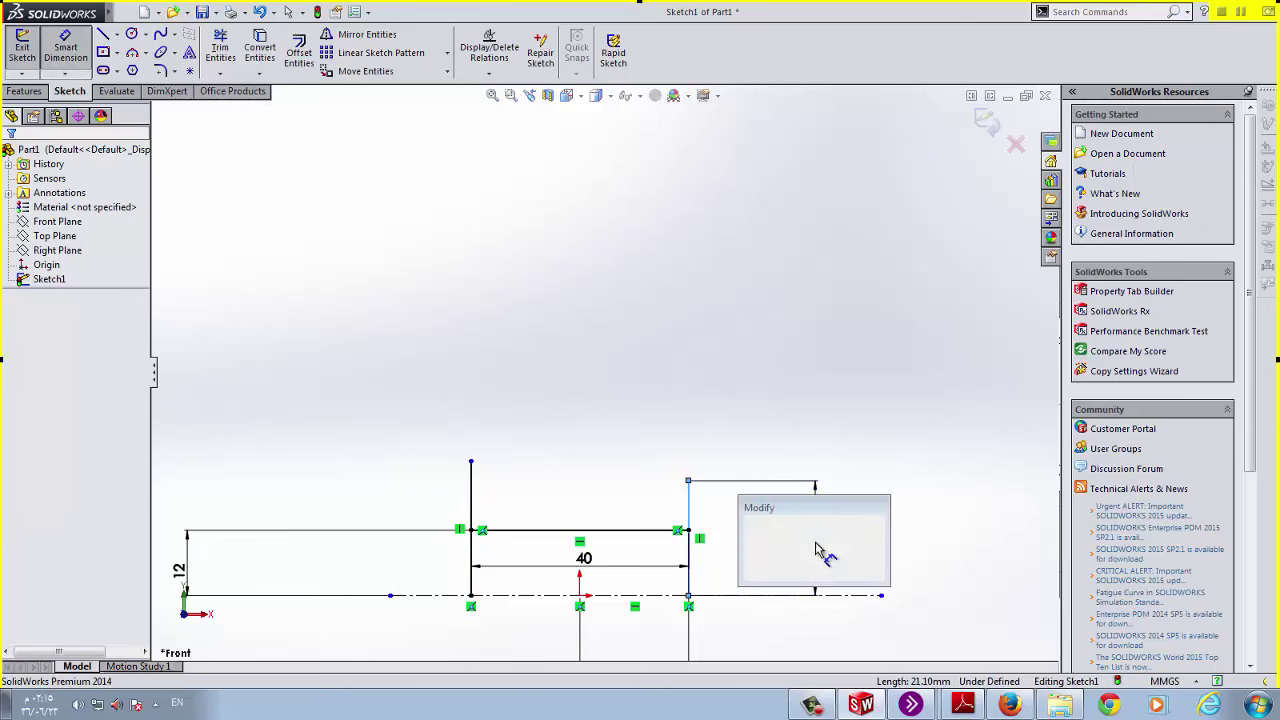
text(15)
key(Return)
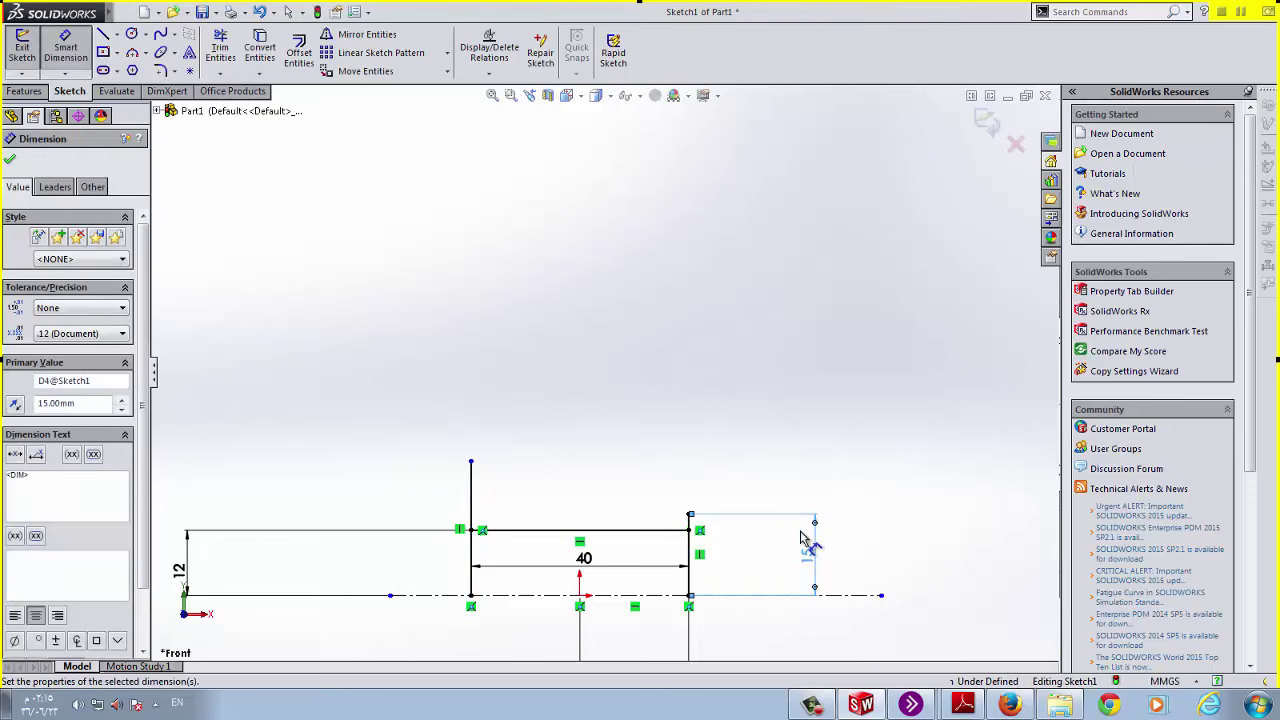
click(472, 510)
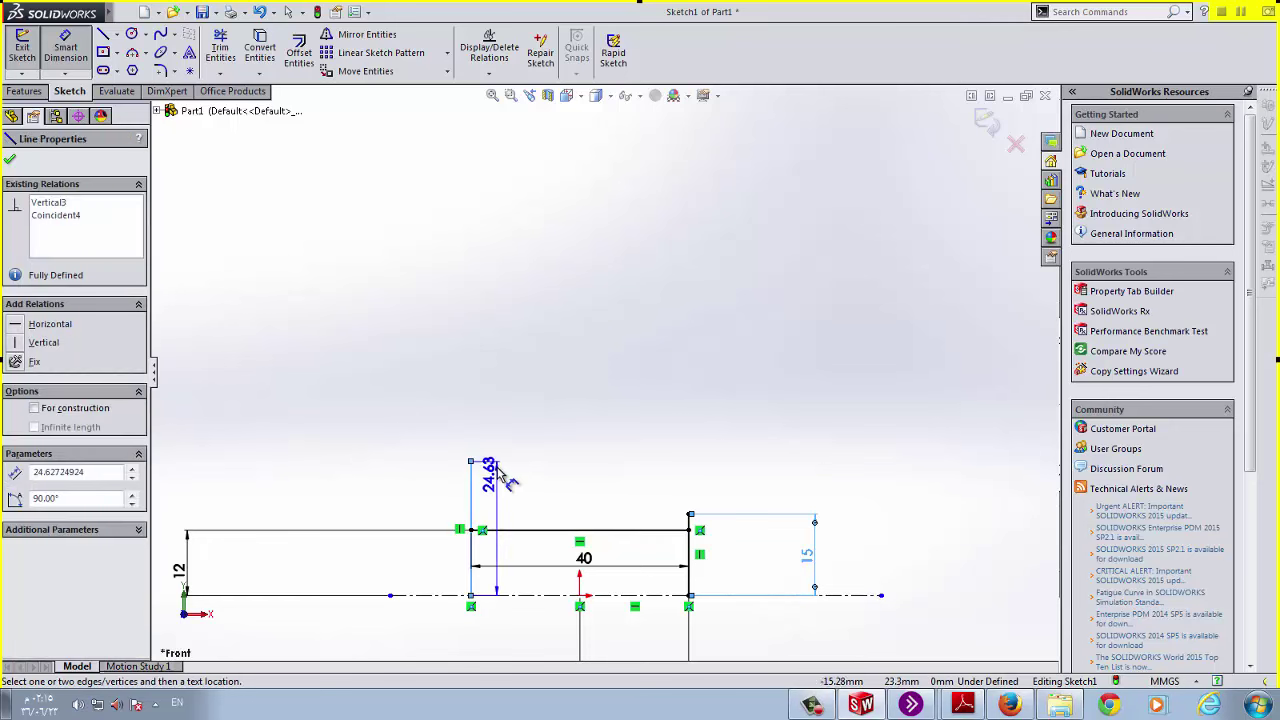
click(410, 522)
text(15)
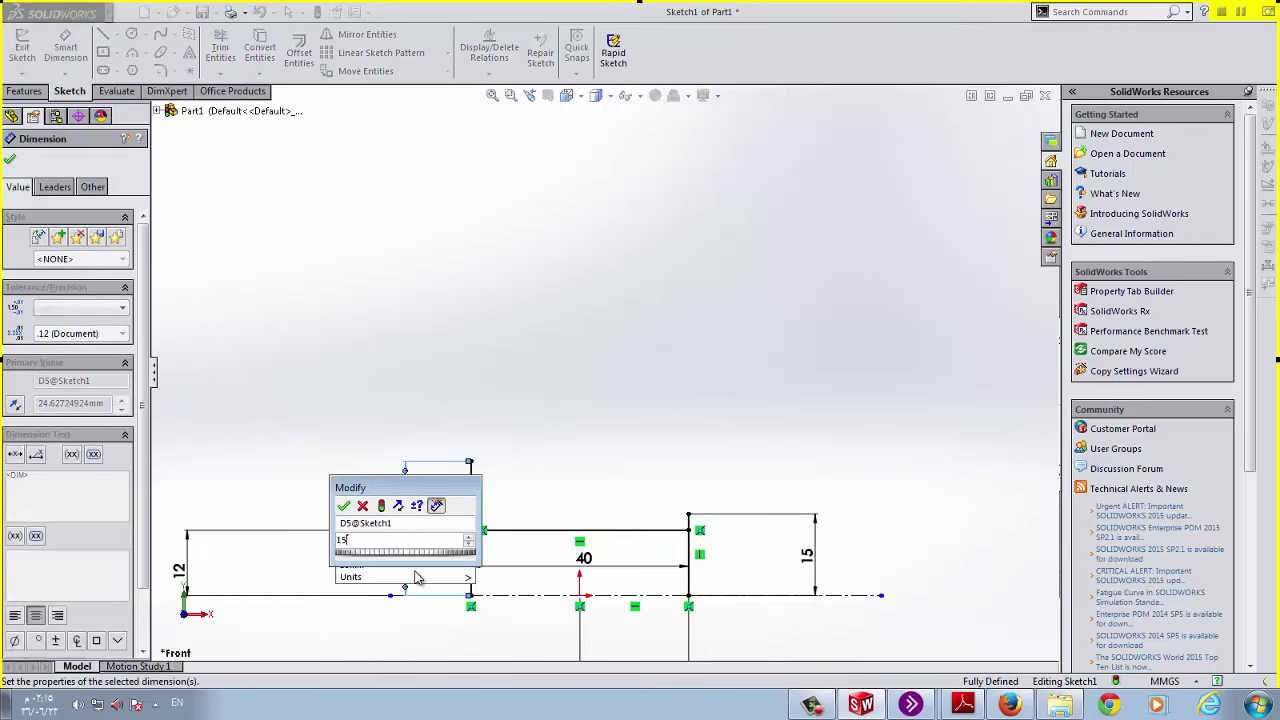
key(Return)
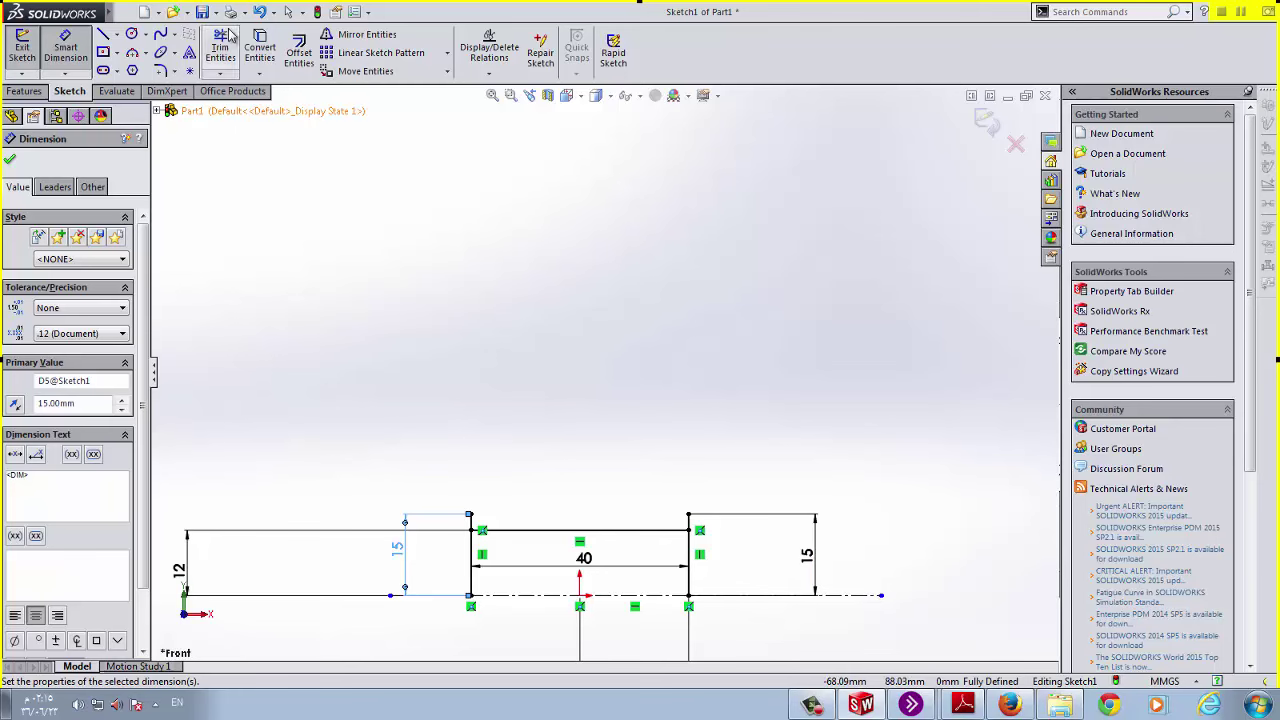
click(202, 11)
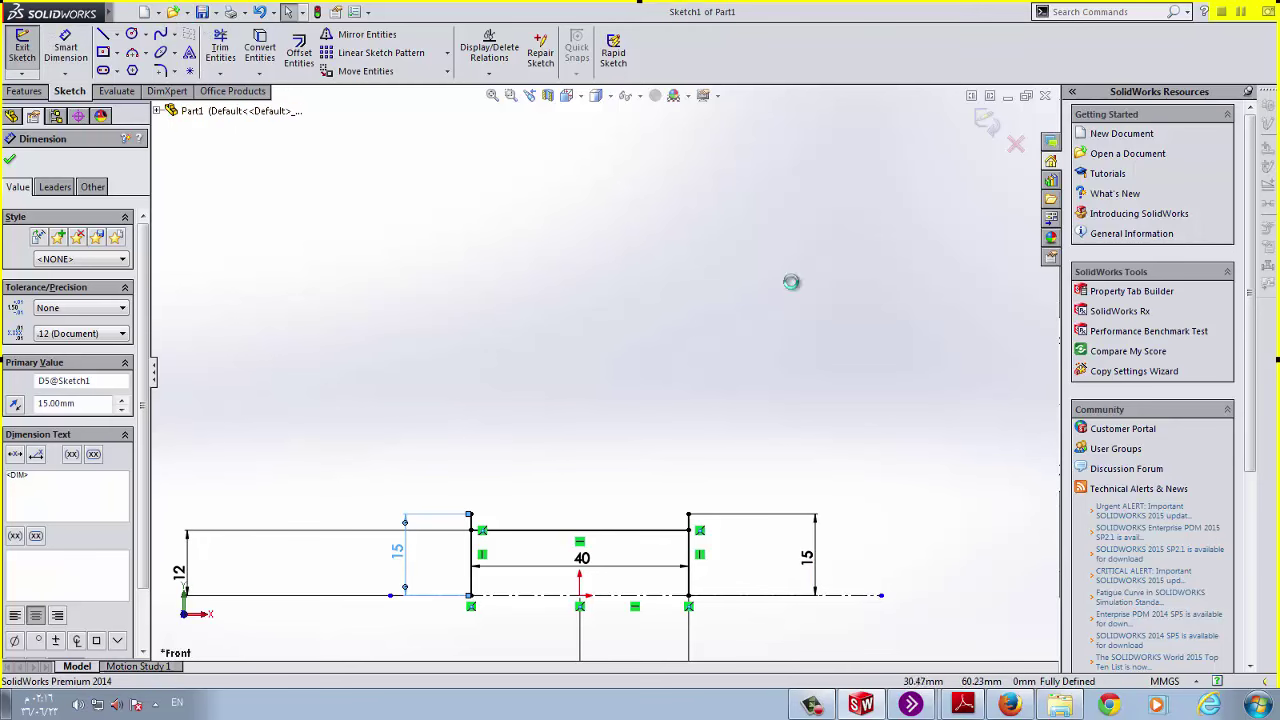
Check the rim in the PDF drawing, return to SolidWorks, and sketch a vertical line about 10 mm long above the hub profile, slightly left of the origin
key(alt+Tab)
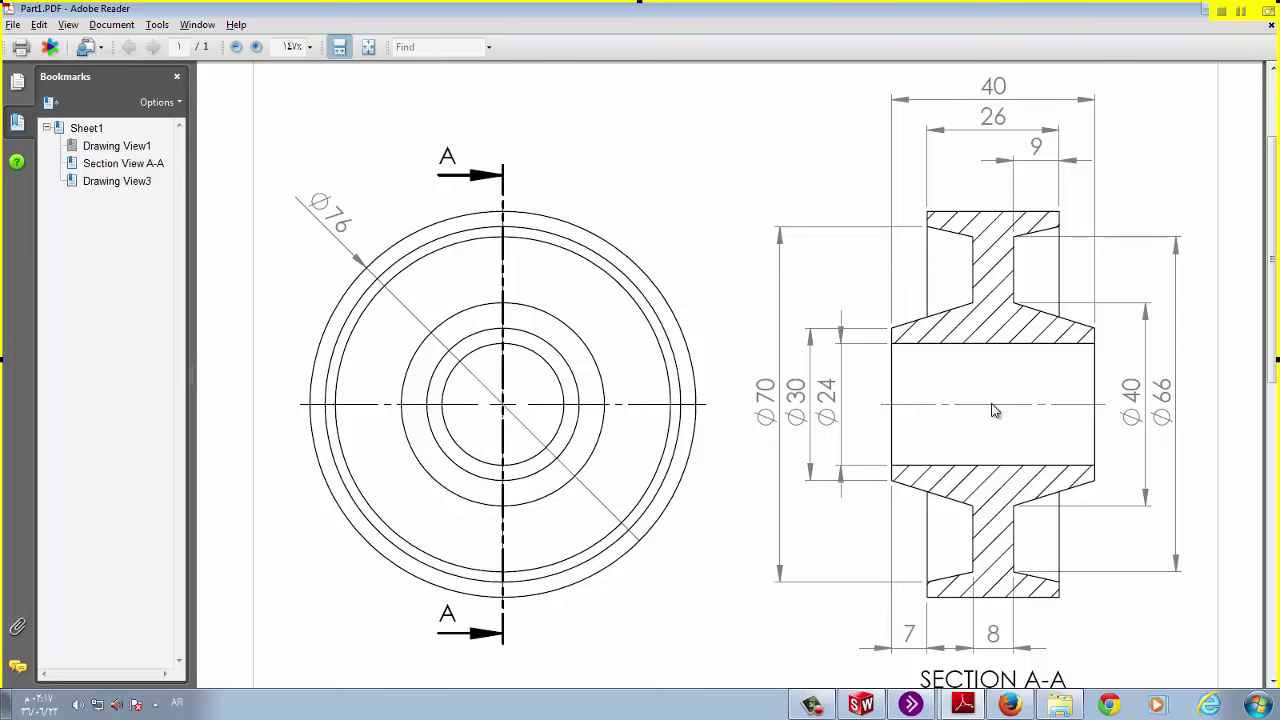
key(alt+Tab)
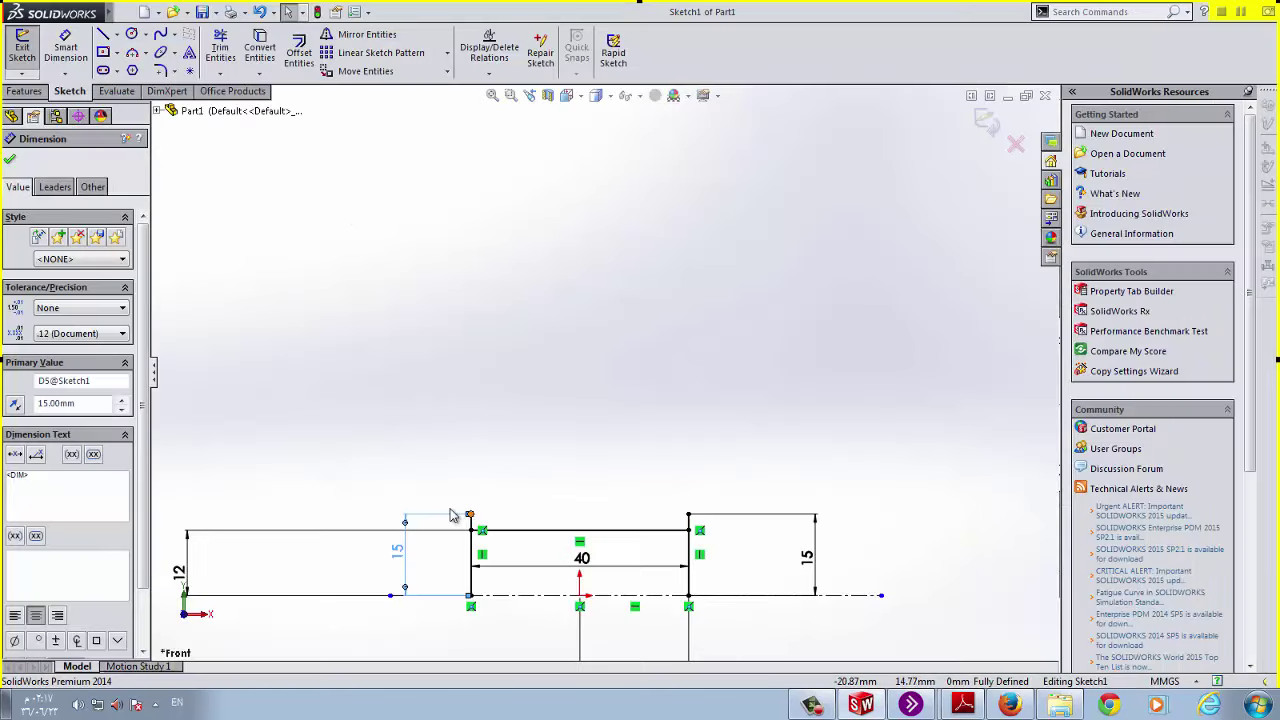
click(102, 34)
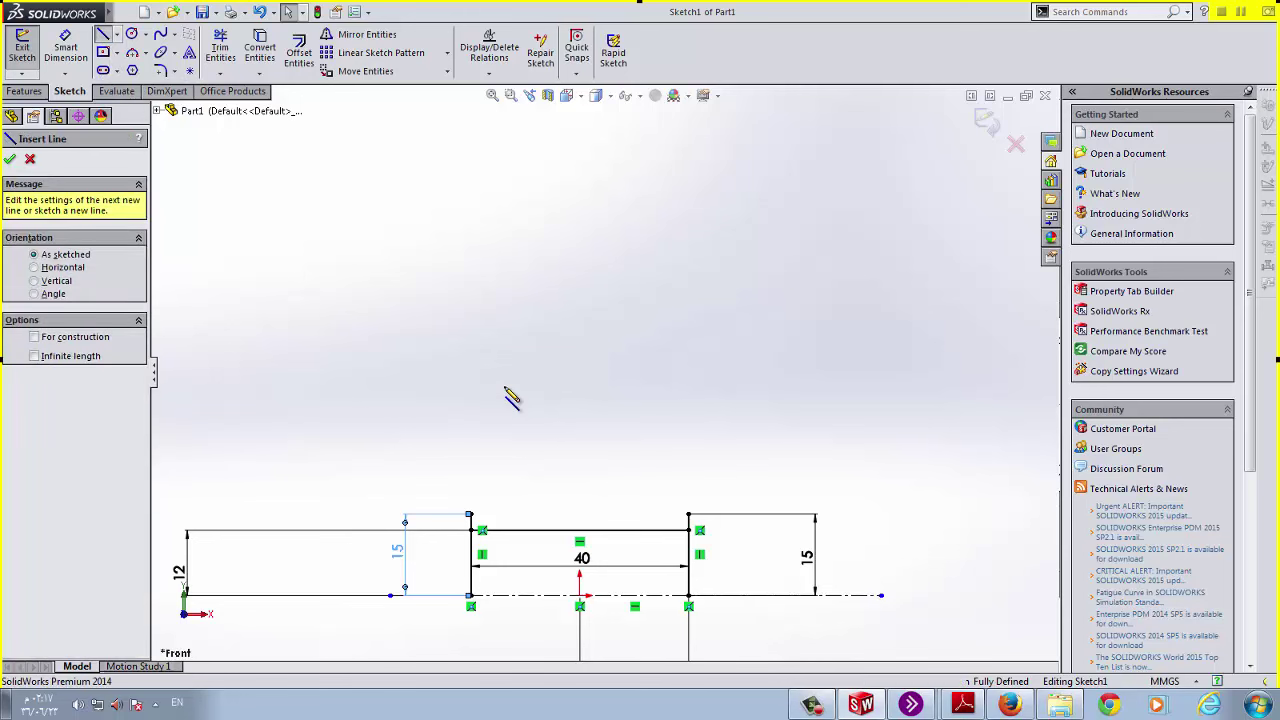
click(545, 320)
double_click(545, 375)
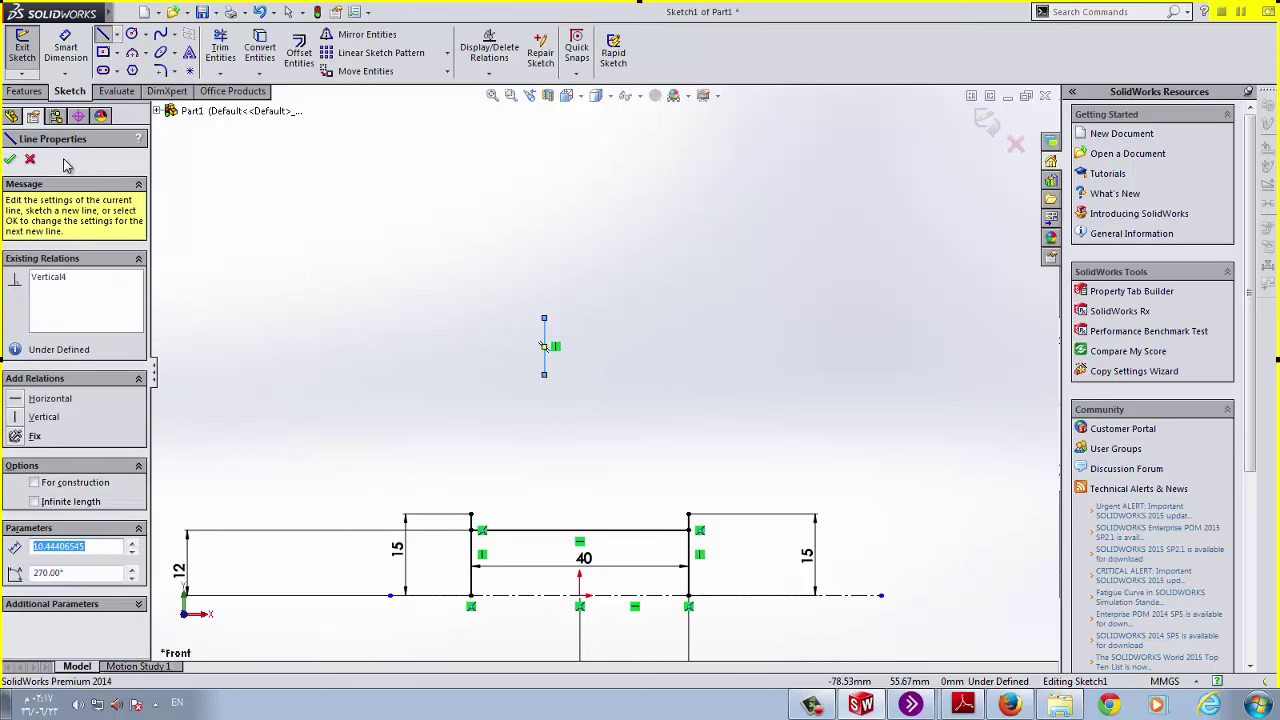
click(10, 159)
Dimension the length of the separate vertical line above the hub profile as 13 mm
click(65, 42)
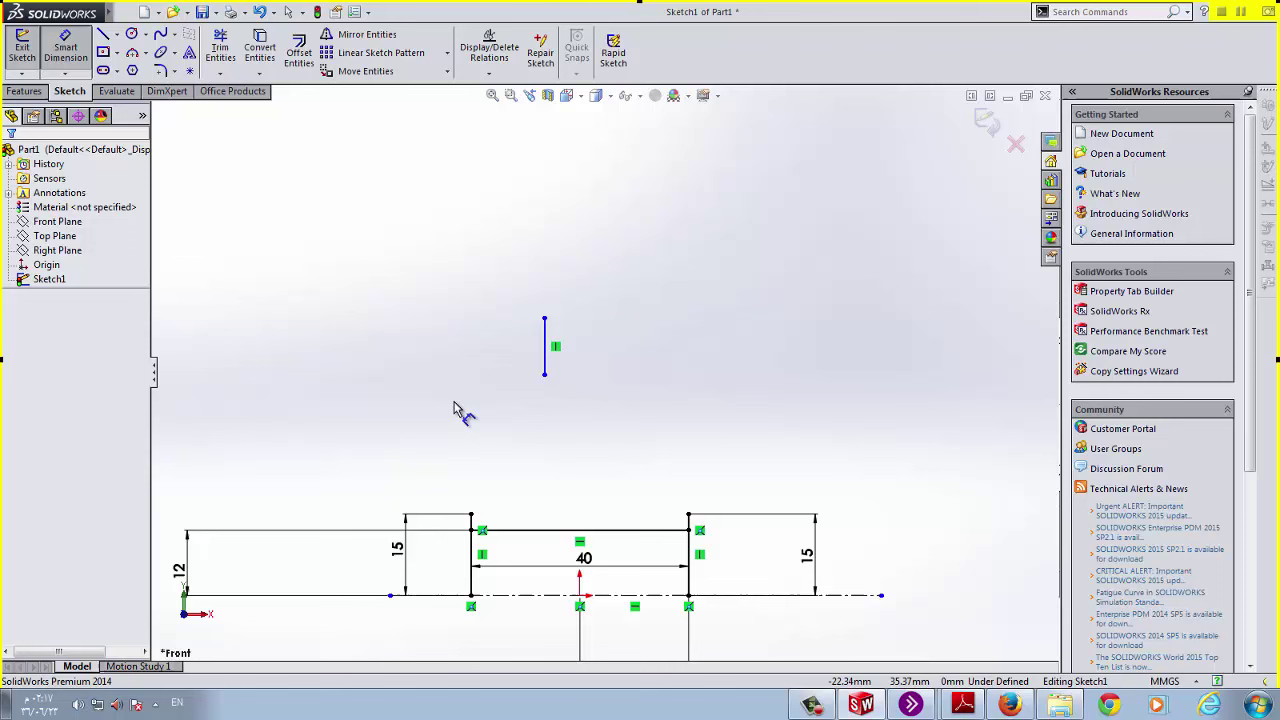
click(545, 355)
click(484, 418)
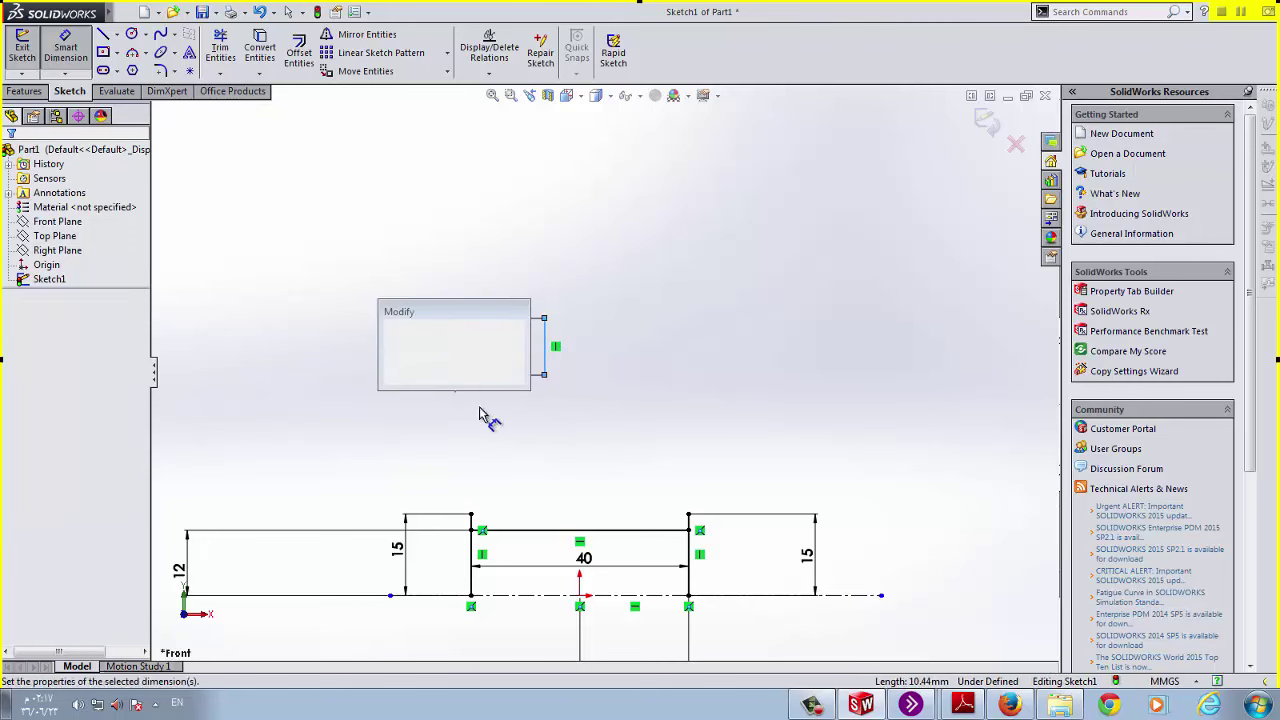
text(13)
key(Return)
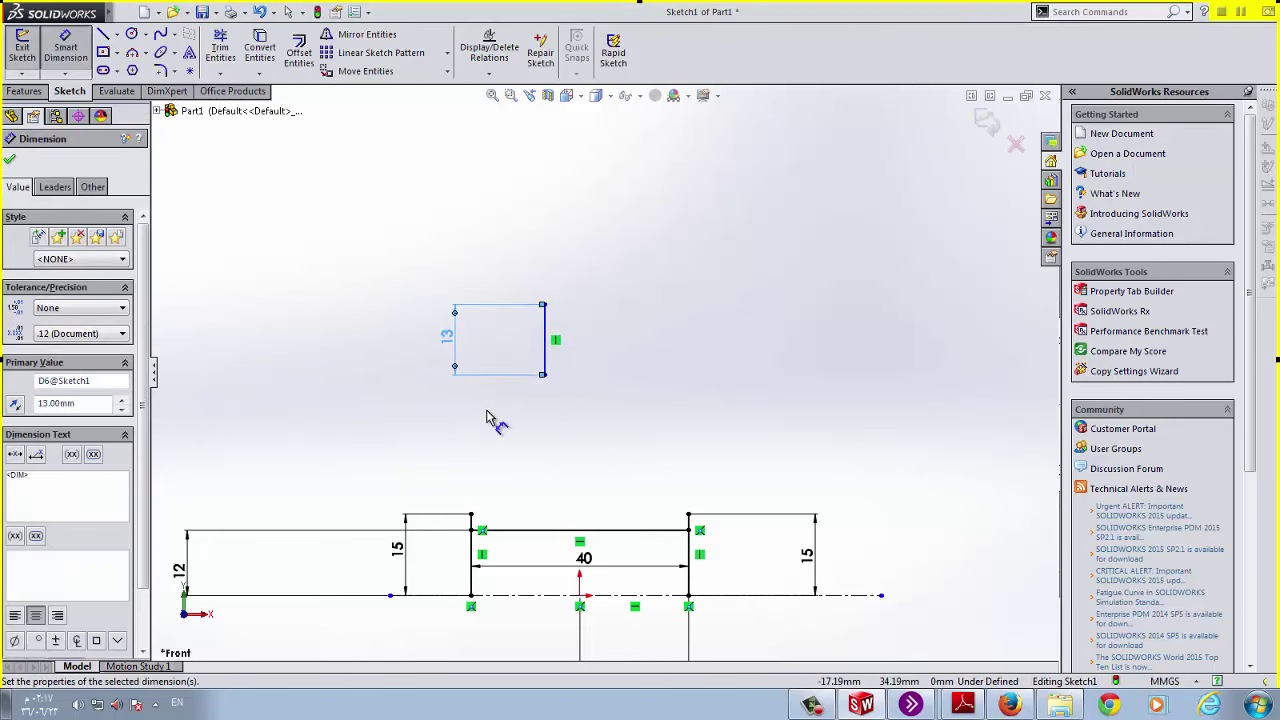
Dimension the horizontal distance between the 13 mm vertical line and the origin as 4 mm
click(545, 365)
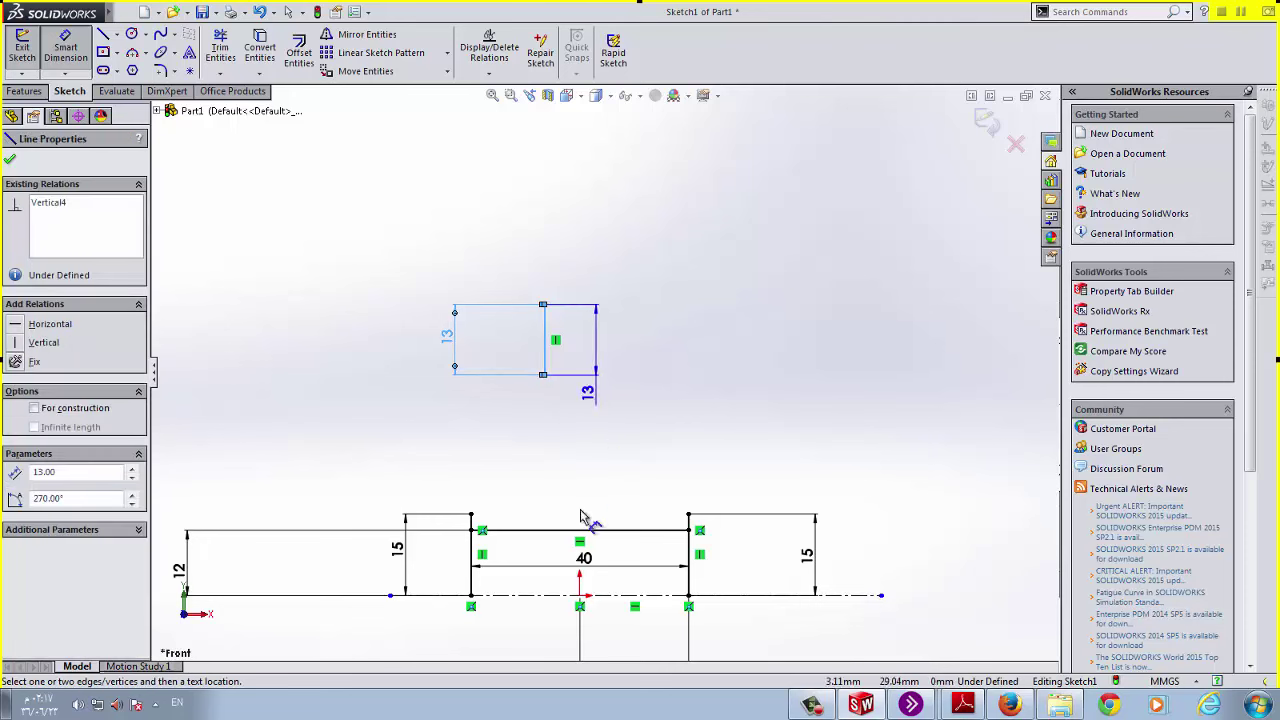
click(580, 595)
click(572, 648)
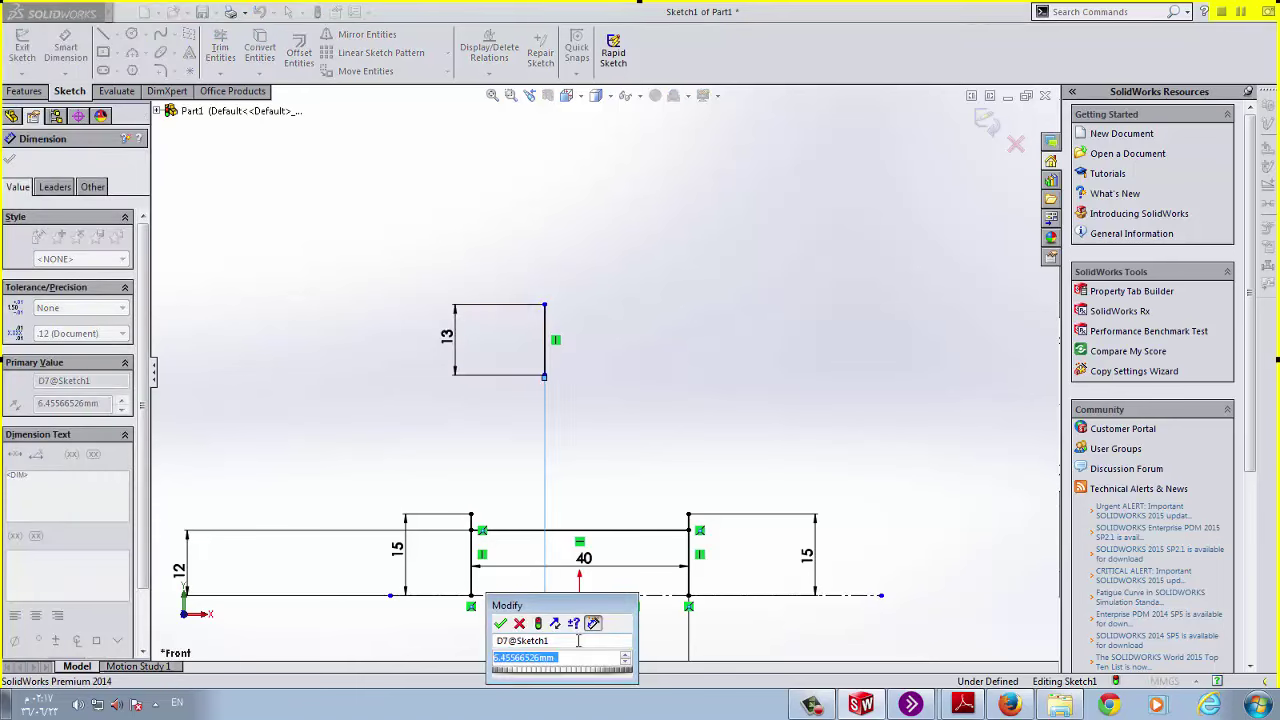
text(4)
key(Return)
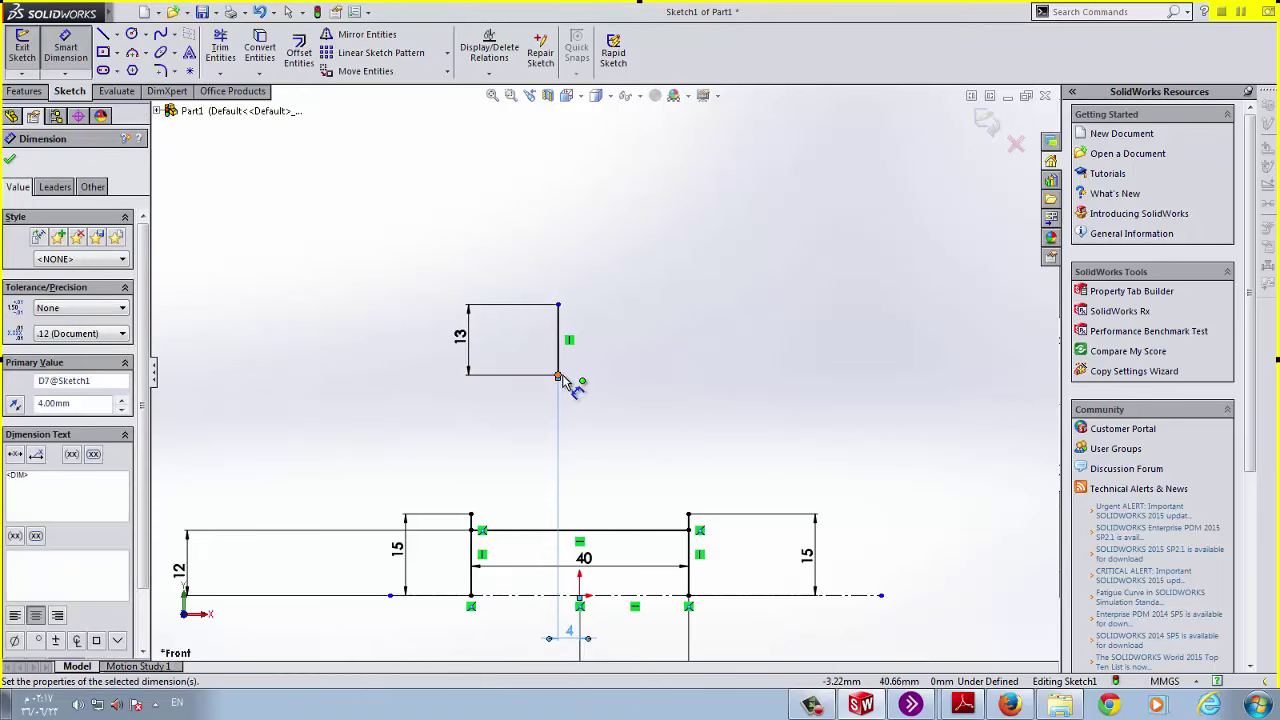
Dimension the height of the 13 mm line's lower endpoint above the horizontal centerline as 20 mm
click(559, 377)
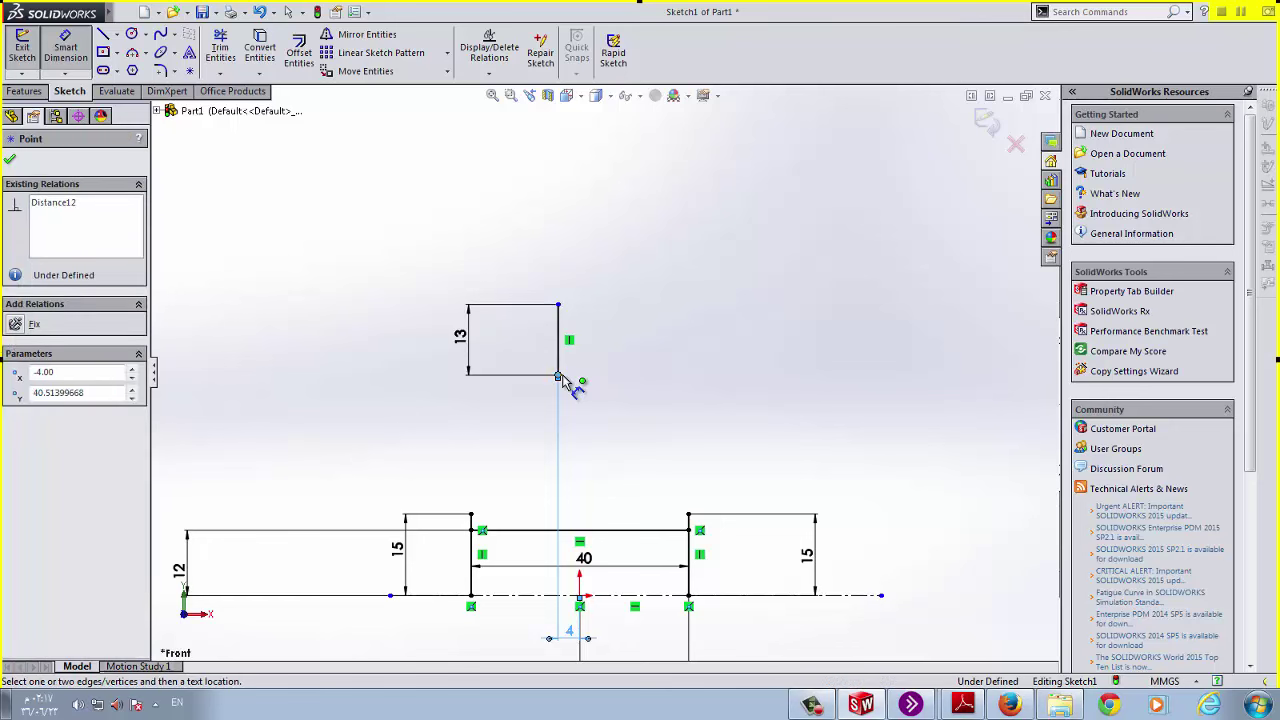
click(500, 596)
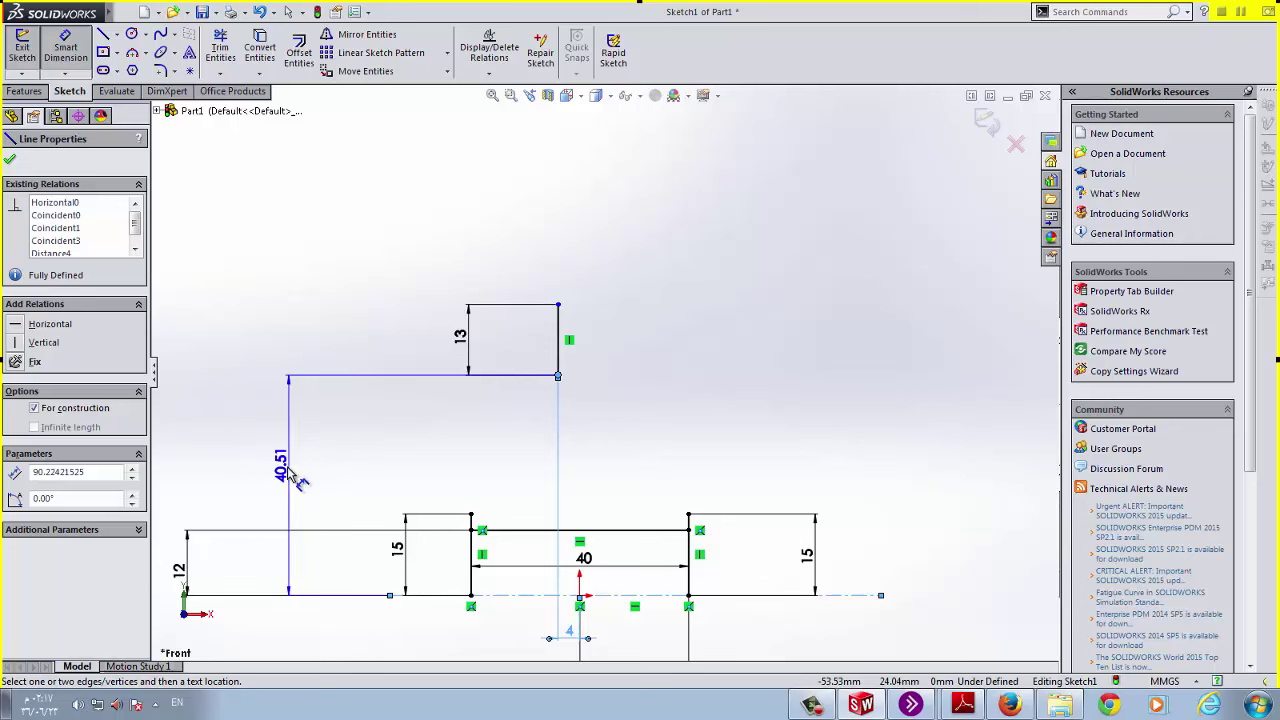
click(287, 478)
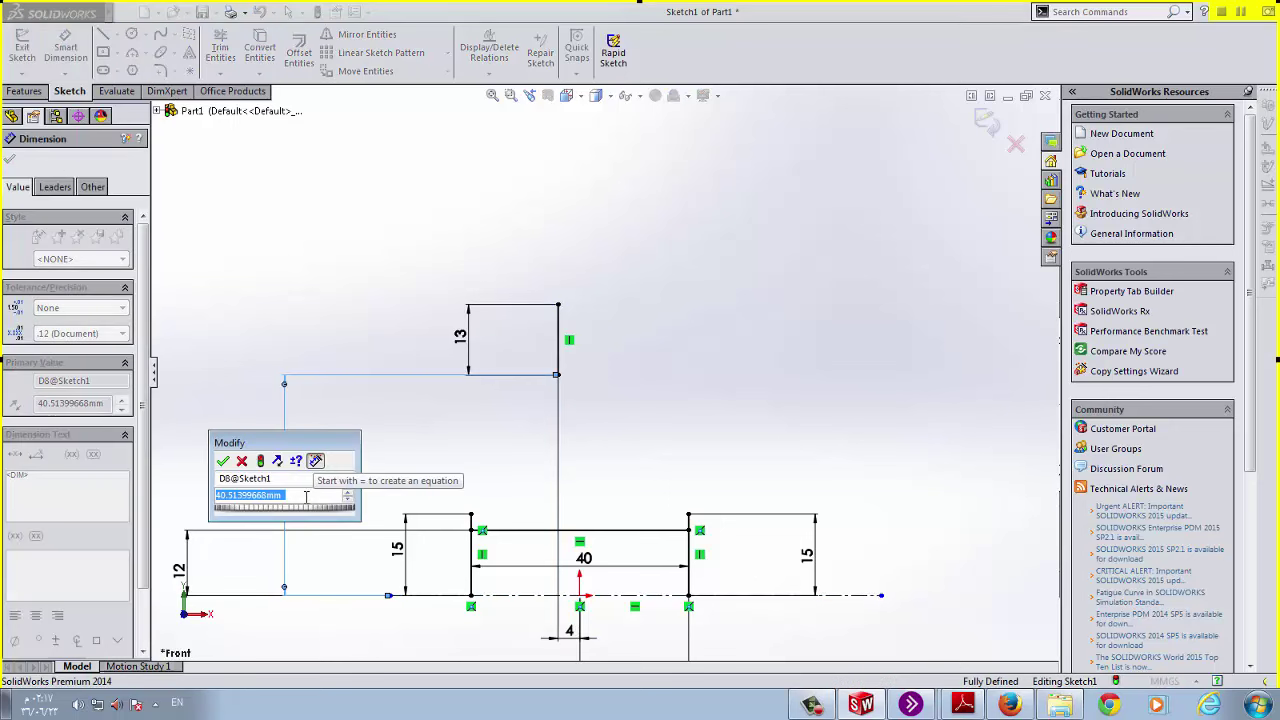
text(20)
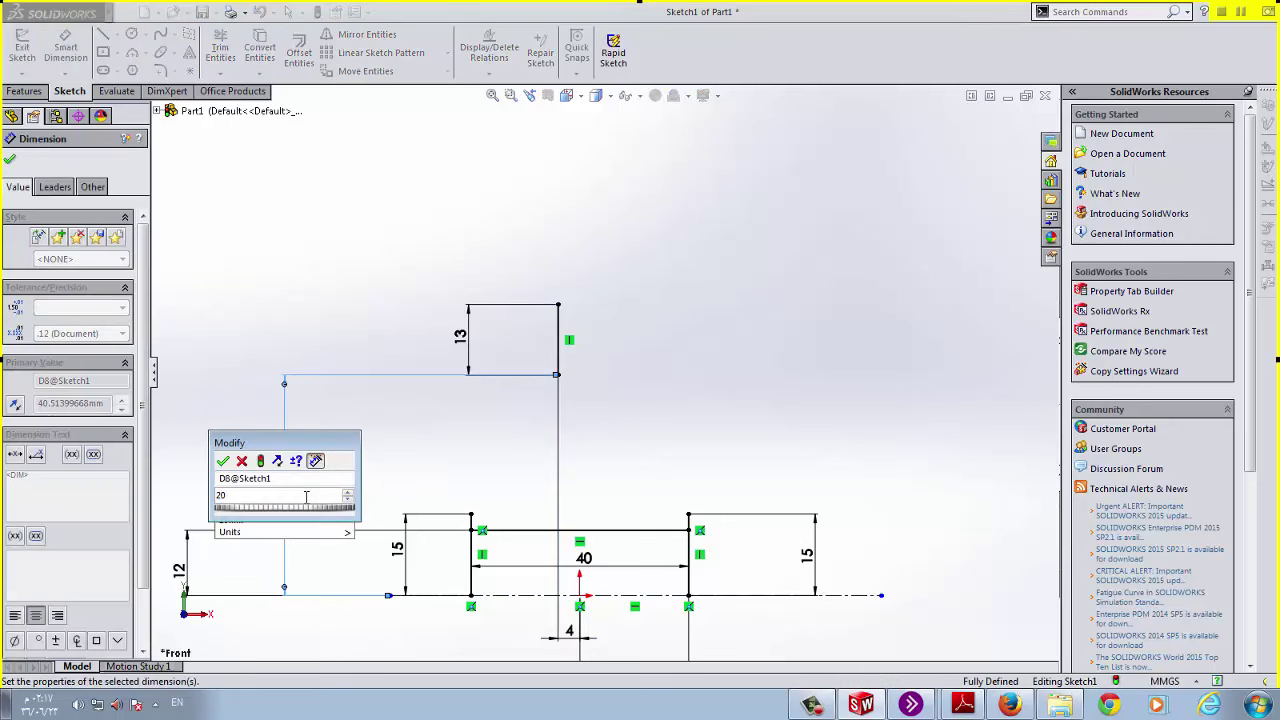
key(Return)
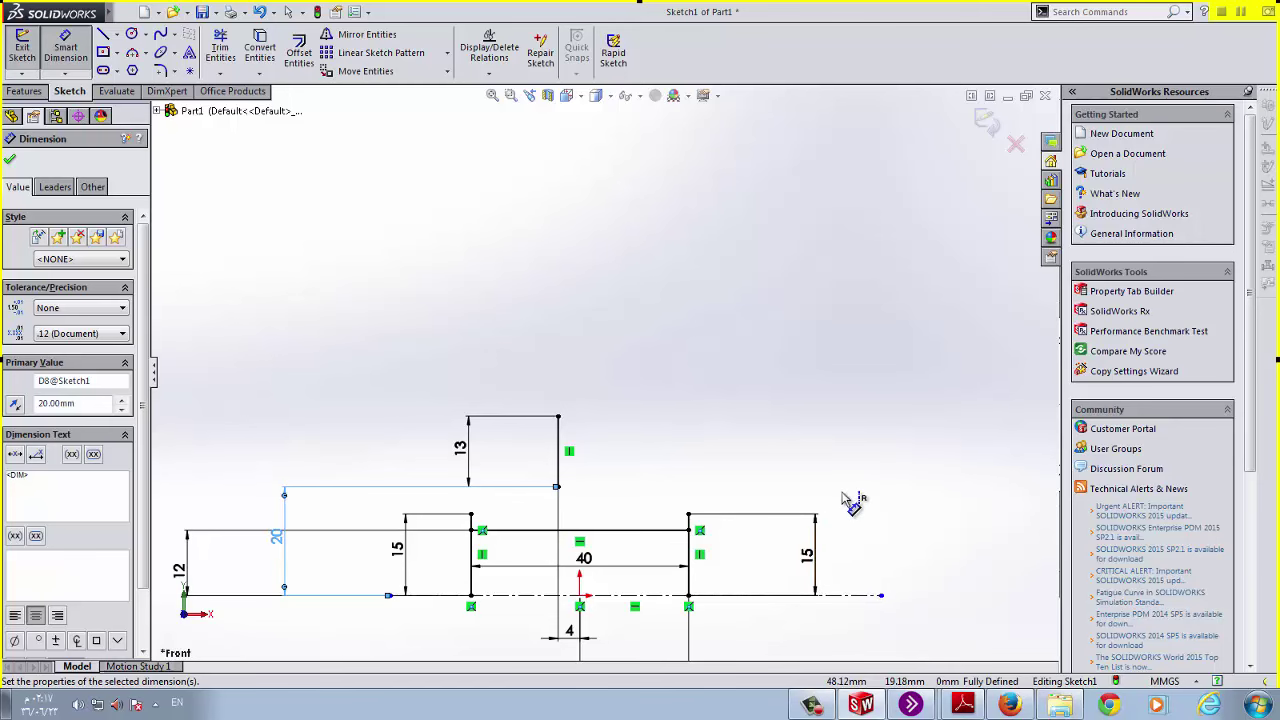
Check Section A-A in Adobe Reader, return to SolidWorks, and sketch a vertical centerline about 69 mm long upward from the origin
key(alt+Tab)
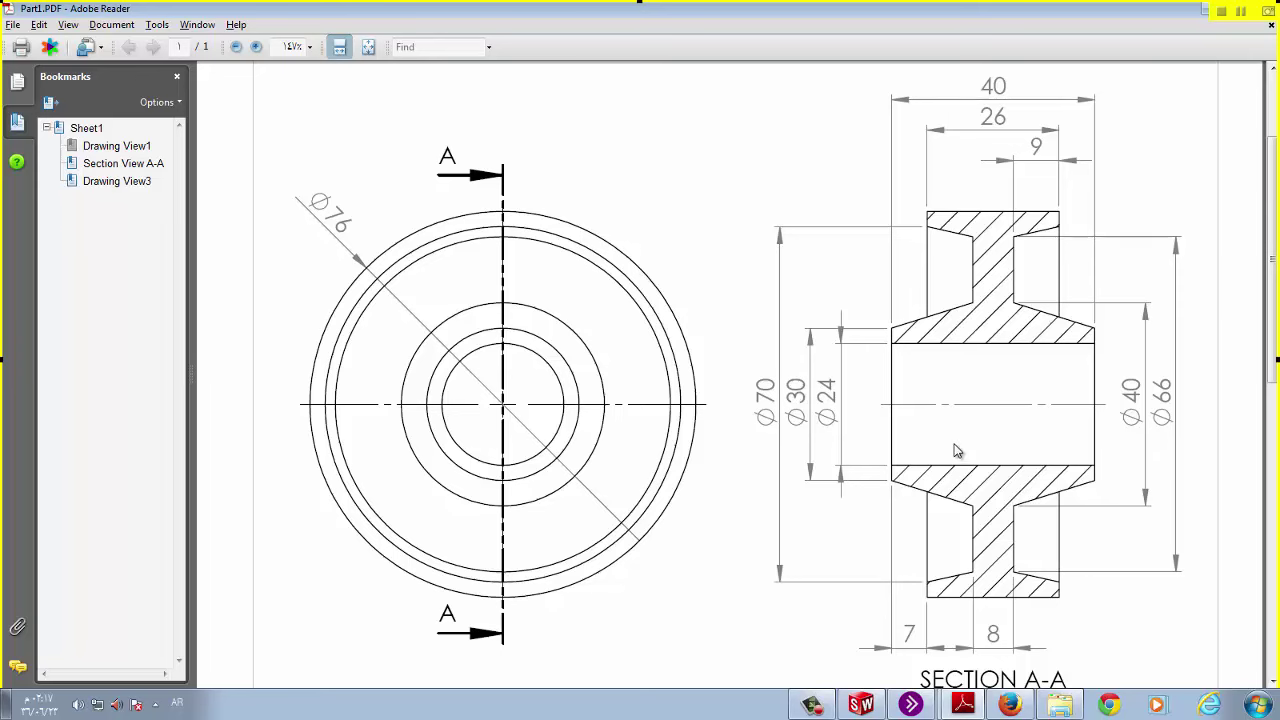
key(alt+Tab)
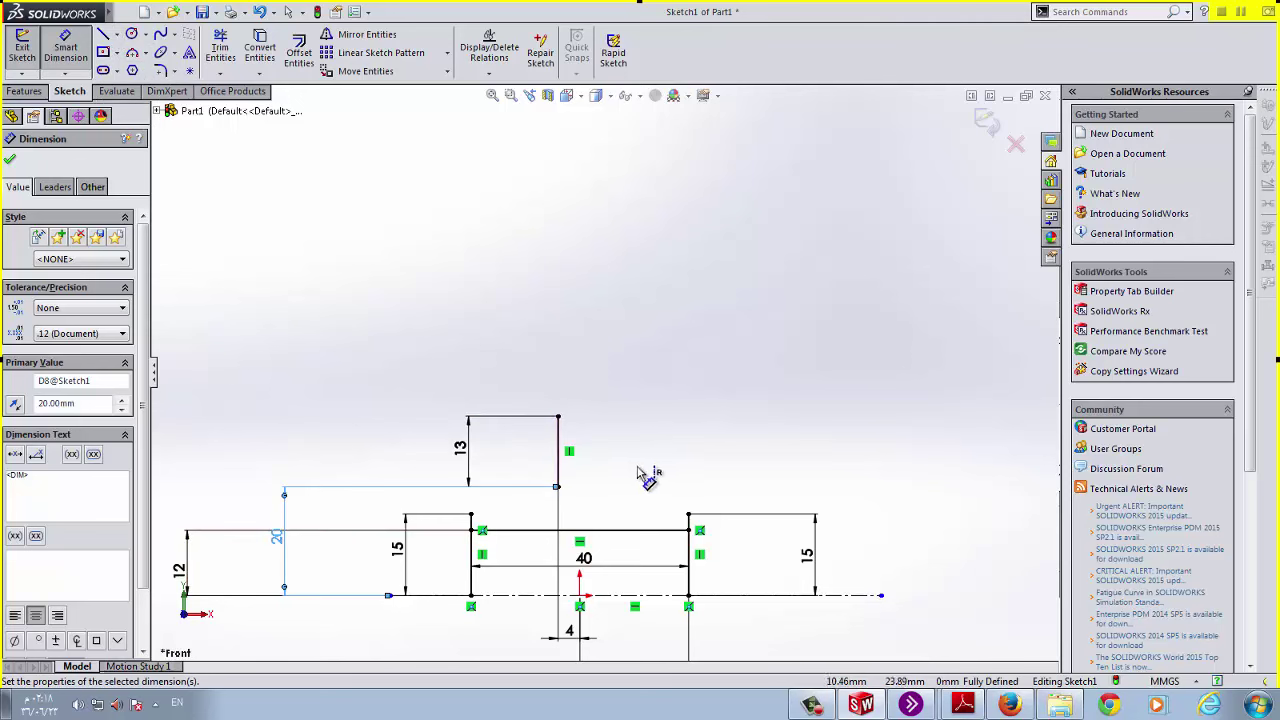
click(116, 36)
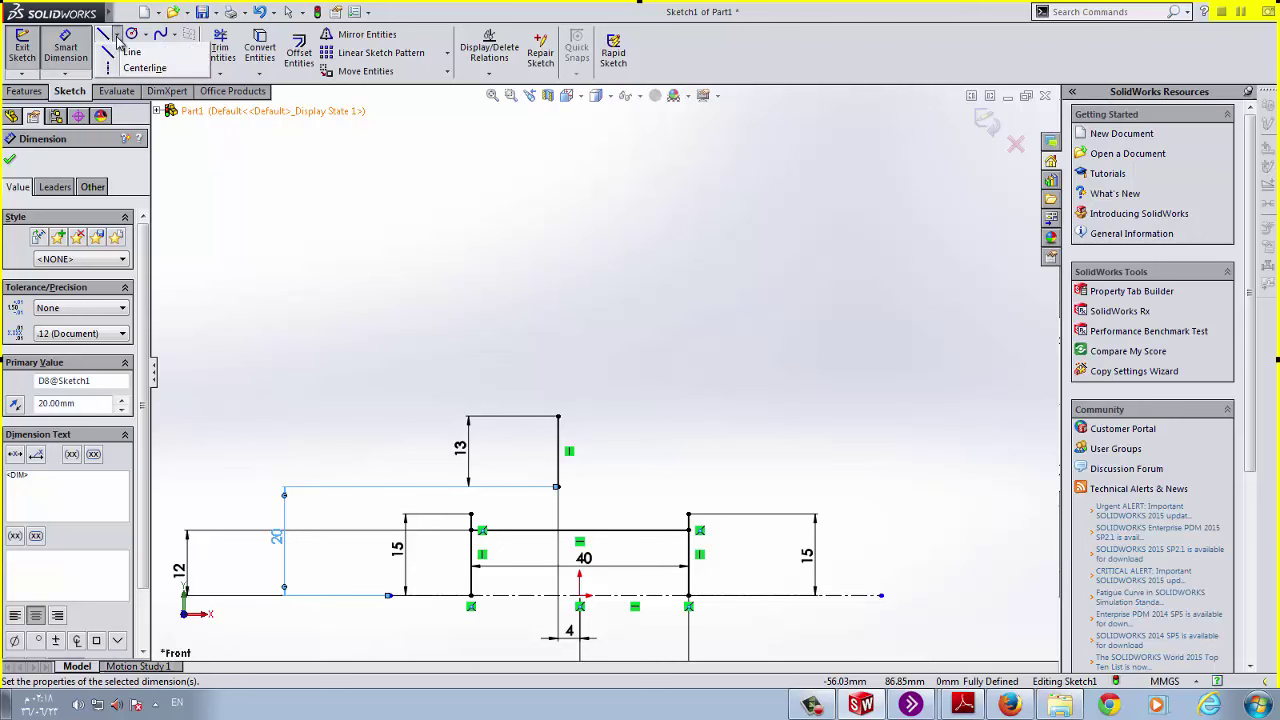
click(142, 67)
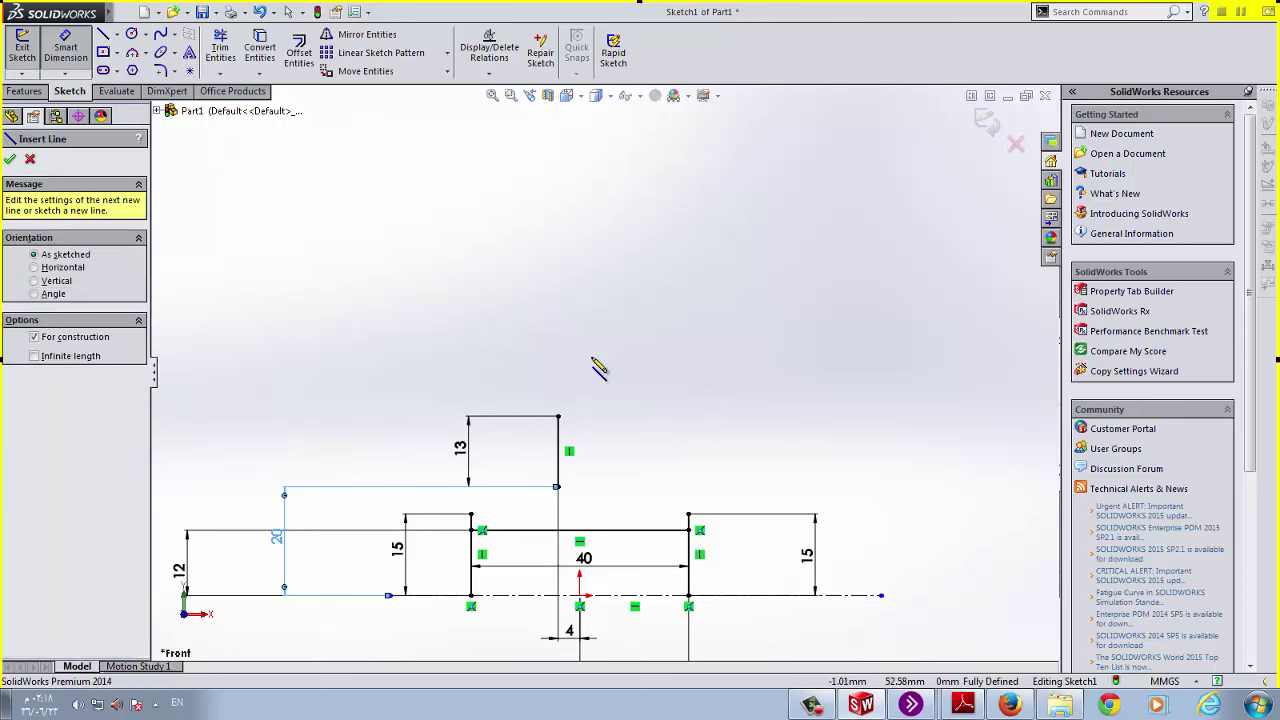
click(579, 595)
click(579, 219)
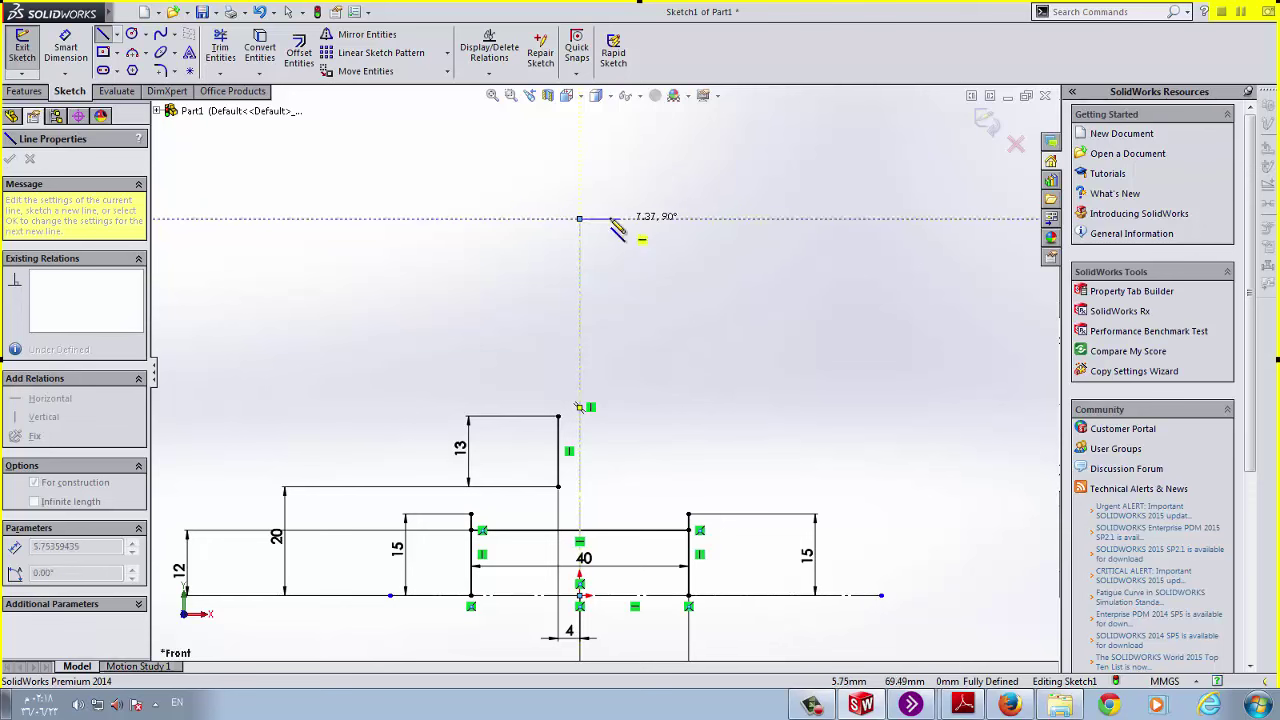
key(Escape)
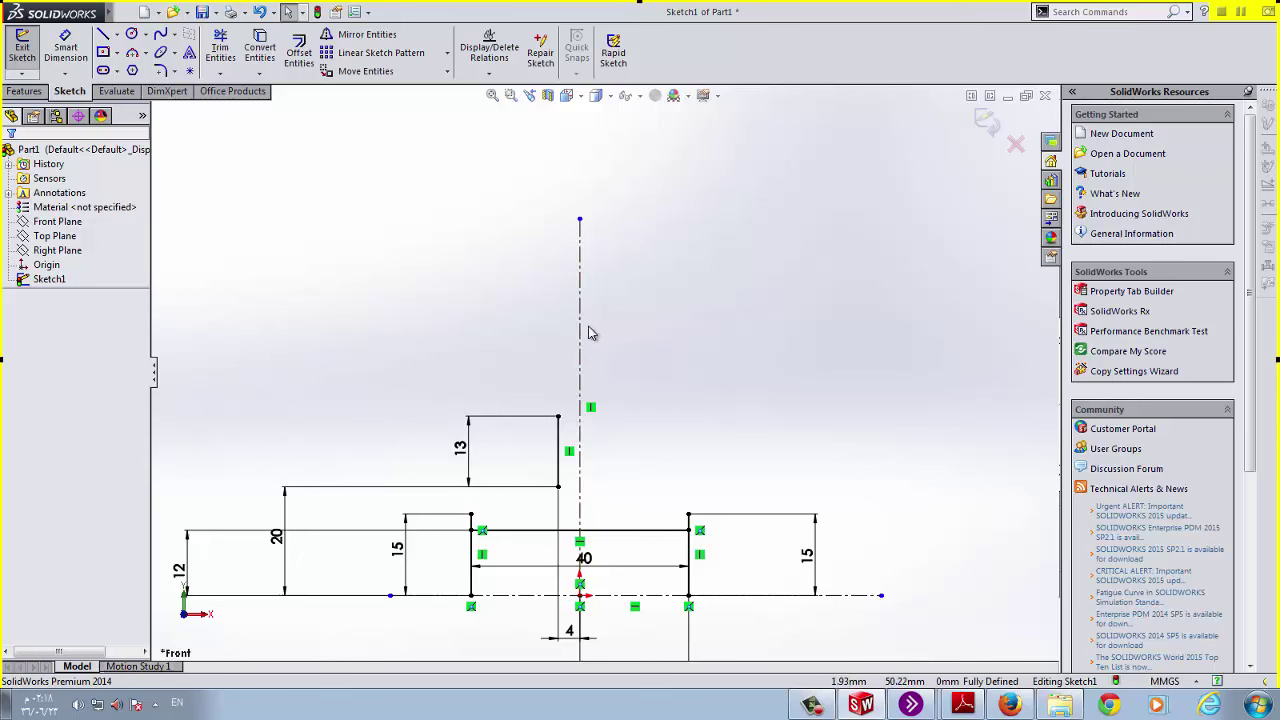
Mirror the 13 mm vertical line about the vertical centerline, keeping the original
click(356, 38)
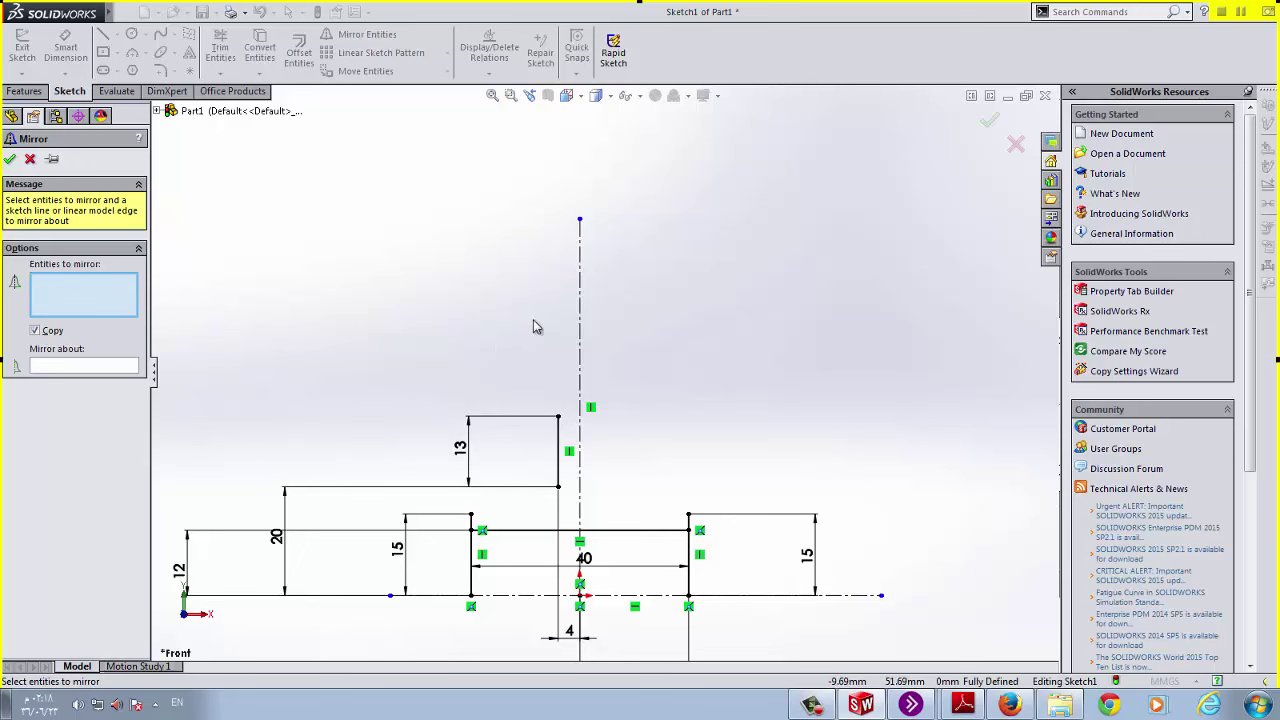
click(559, 450)
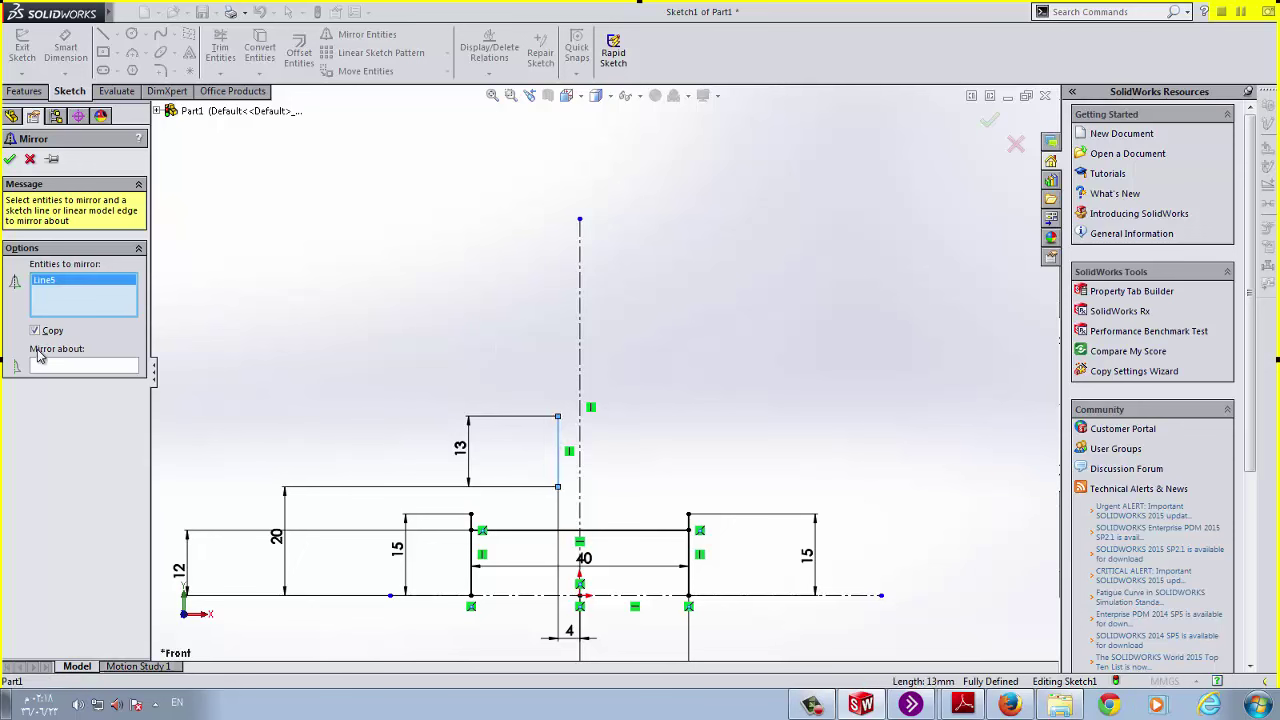
click(70, 364)
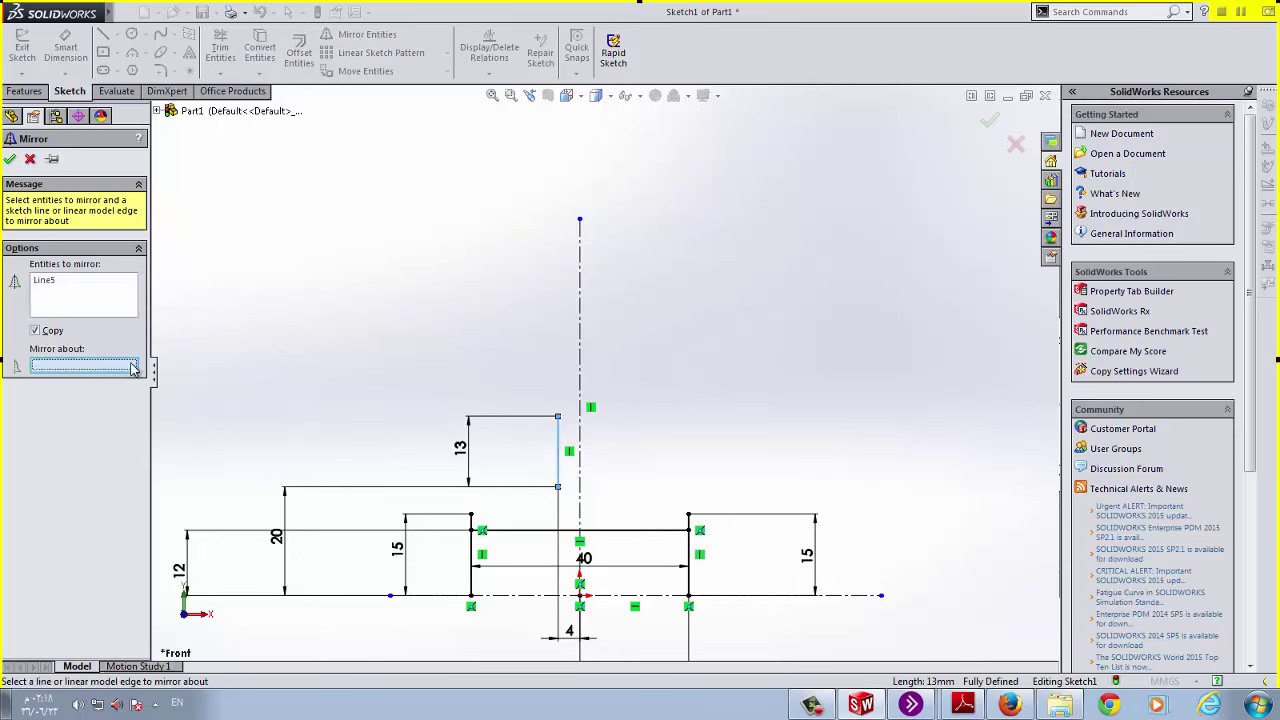
click(580, 305)
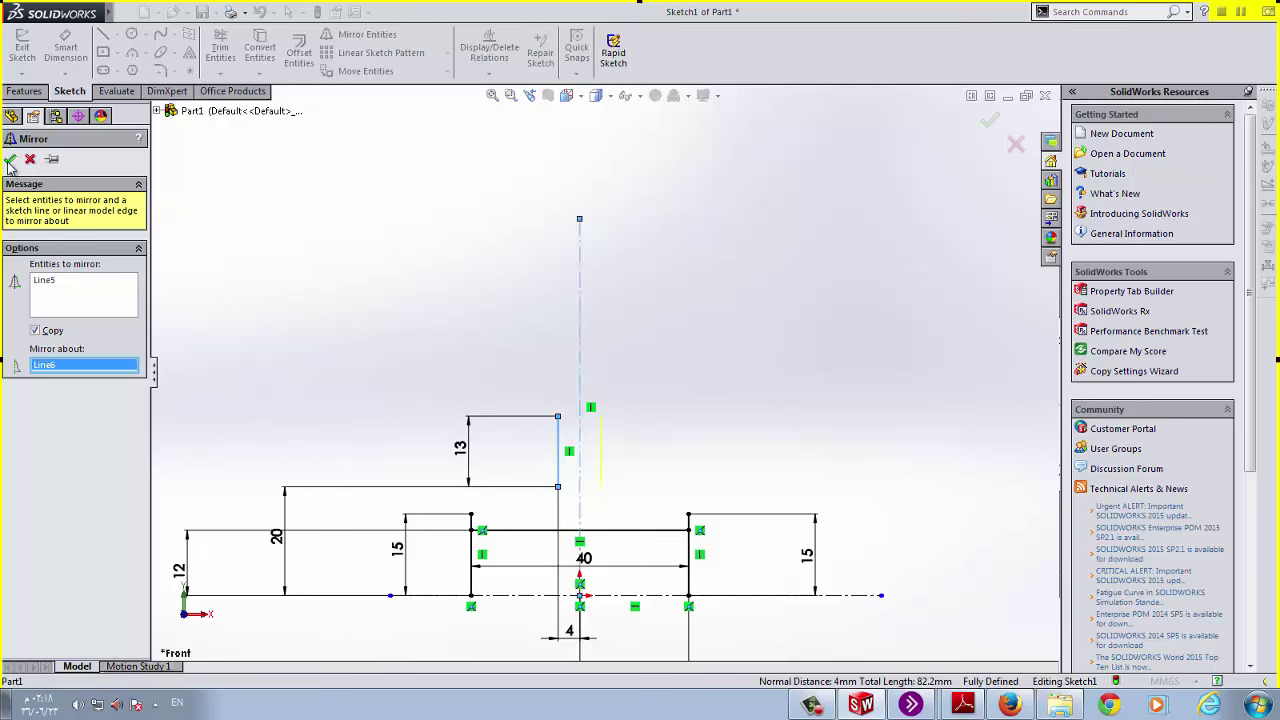